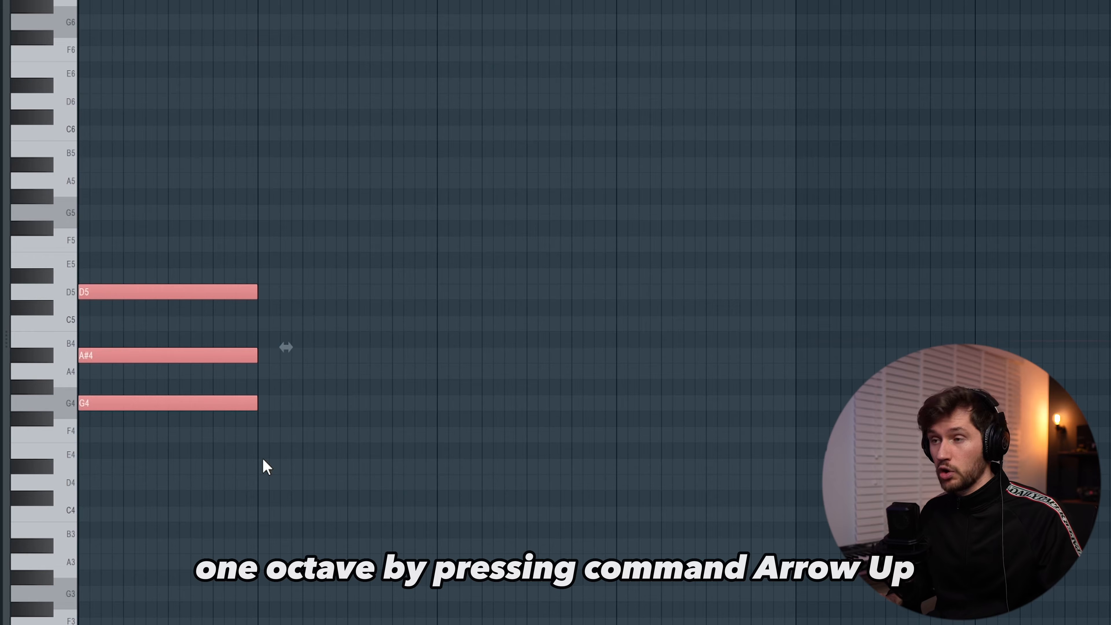
- Raise the first G minor chord one octave, set the second chord's middle note to A5, and play back the result
{"action": "key", "text": "ctrl+Up"}
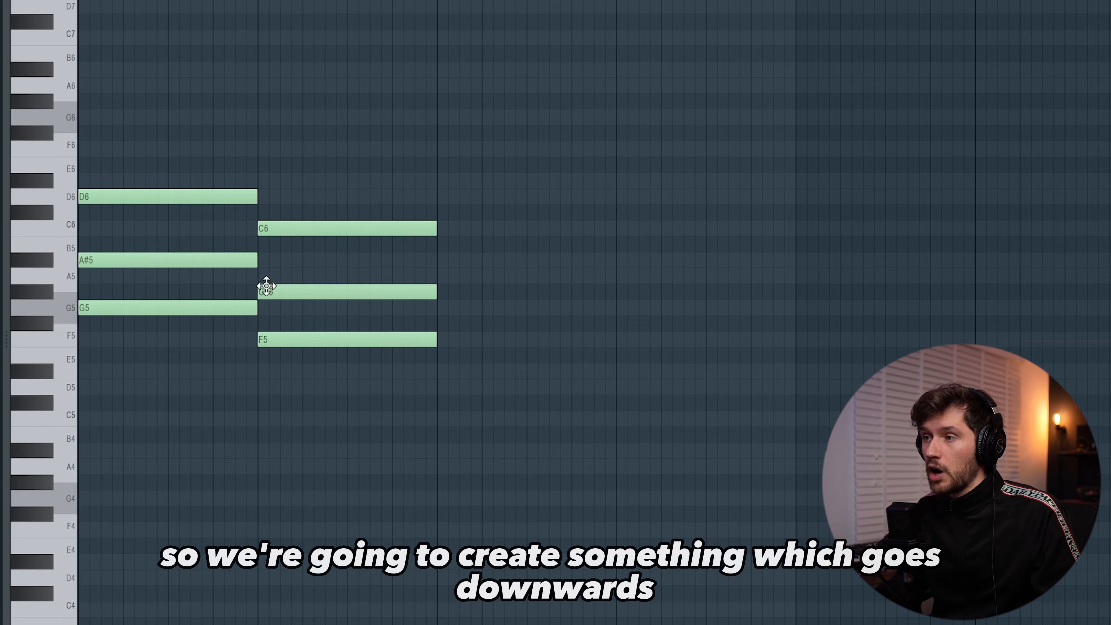
{"action": "left_click_drag", "start_coordinate": [286, 292], "coordinate": [287, 274]}
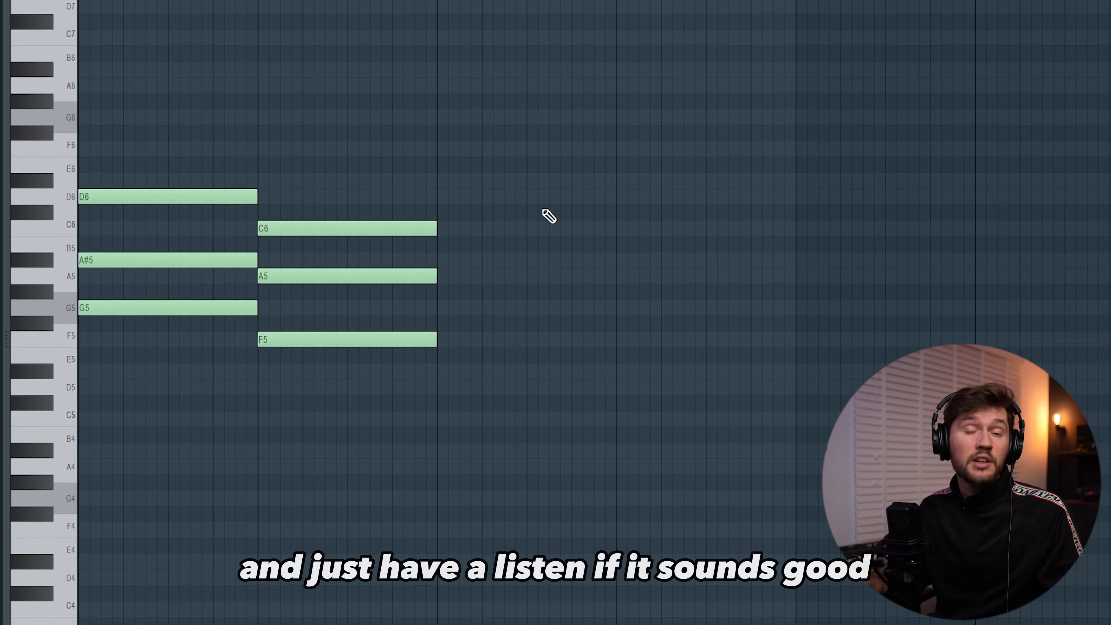
{"action": "key", "text": "space"}
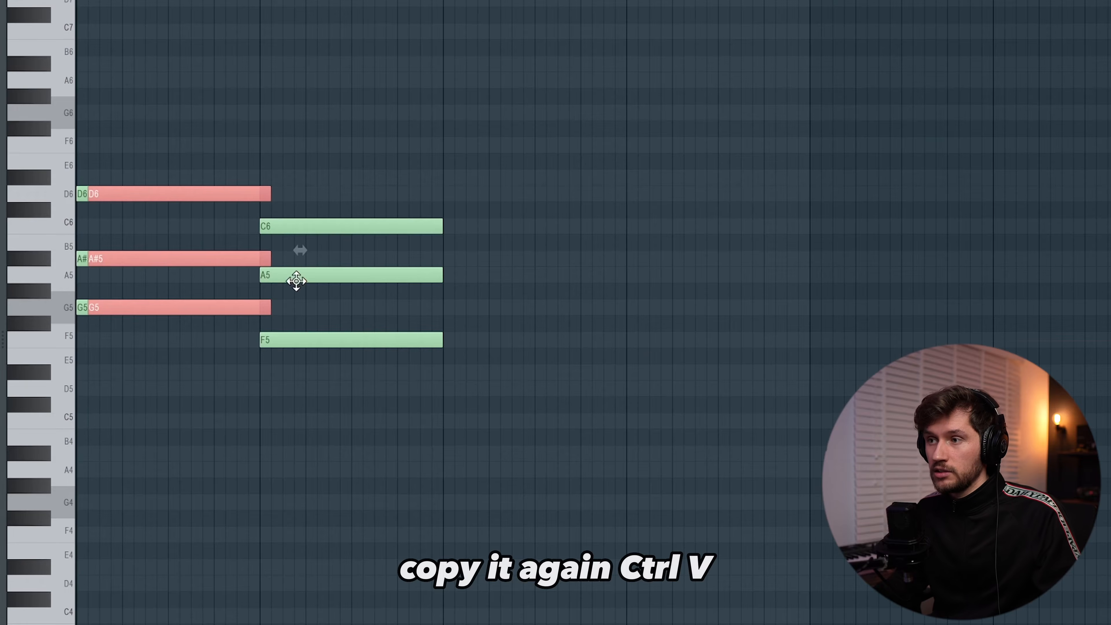
- Place copies of the first chord in bars 3 and 4, rooted on C5 and D#5, and raise the fourth chord's middle note to G5
{"action": "mouse_move", "coordinate": [153, 311]}
{"action": "left_mouse_down"}
{"action": "mouse_move", "coordinate": [501, 315]}
{"action": "mouse_move", "coordinate": [520, 424]}
{"action": "left_mouse_up"}
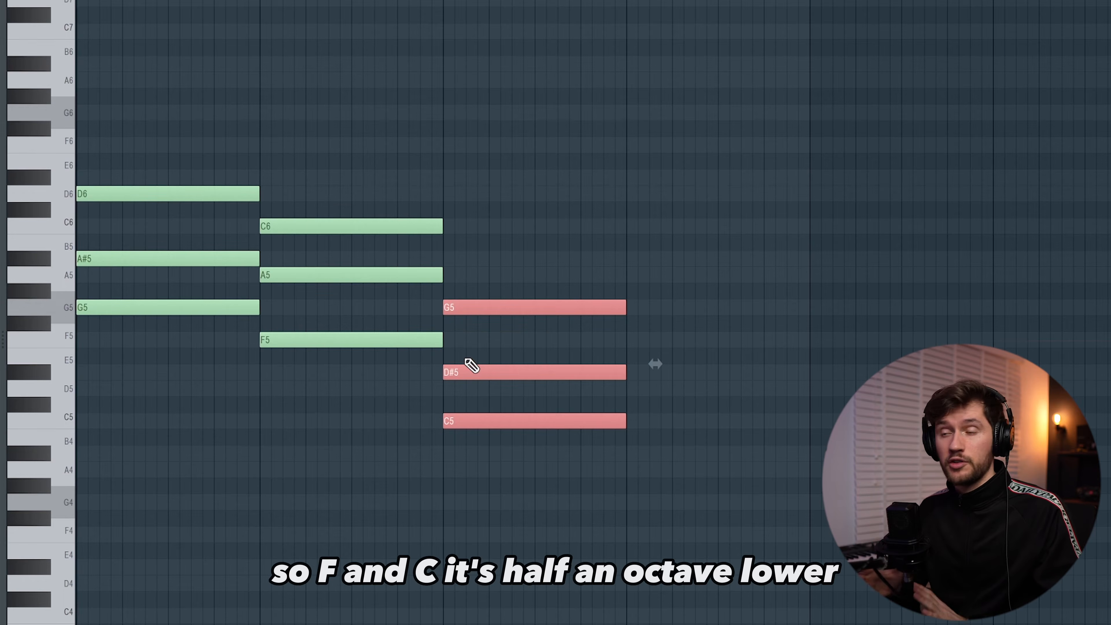
{"action": "left_click", "coordinate": [538, 386]}
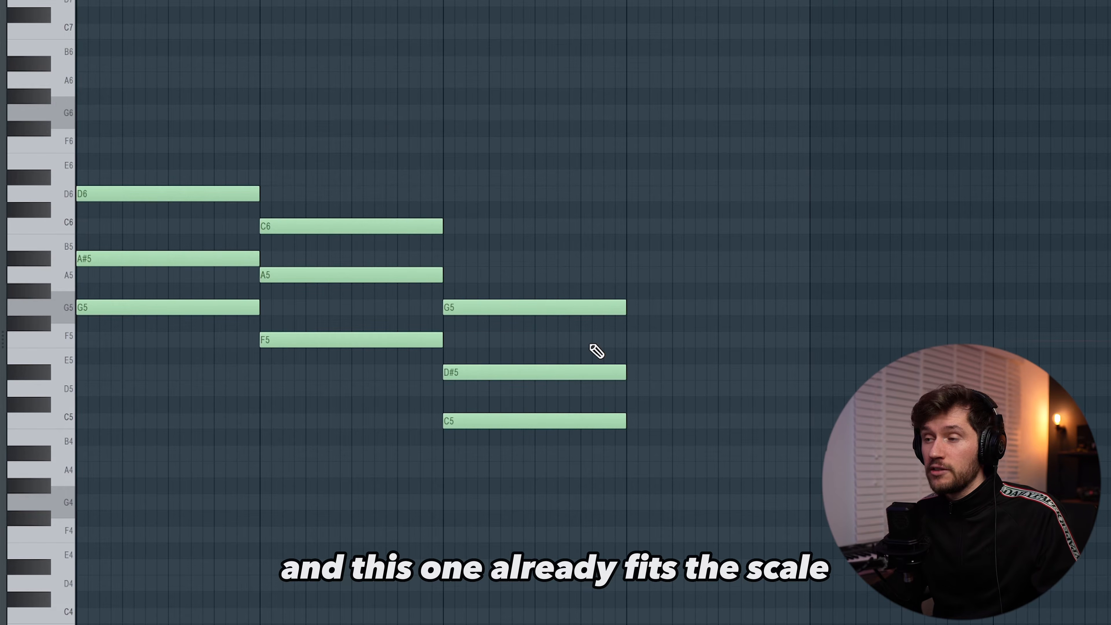
{"action": "key", "text": "space"}
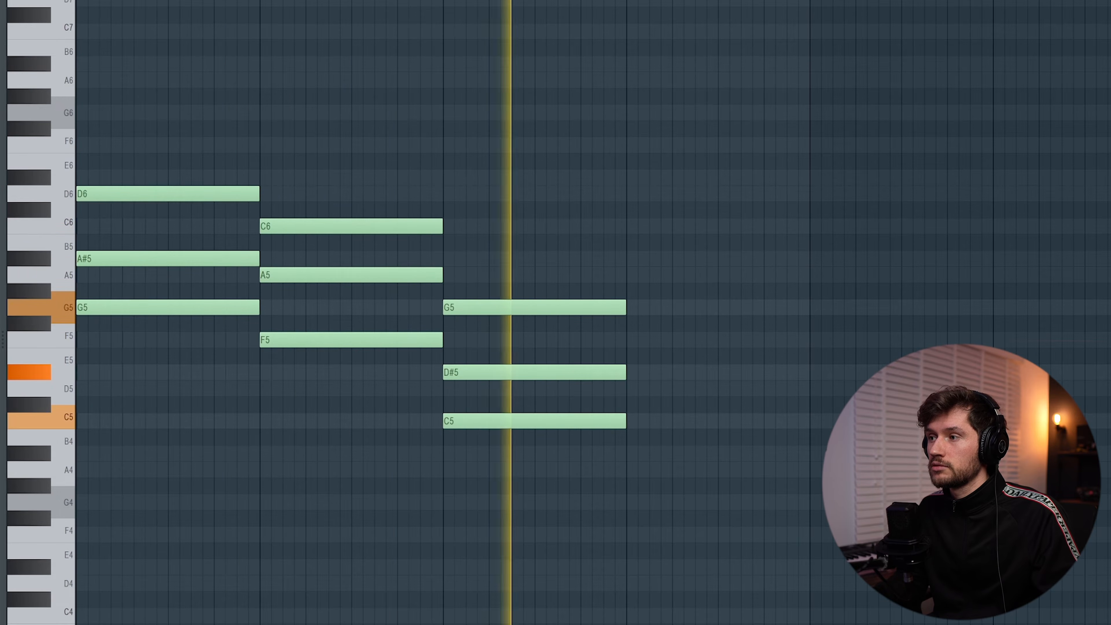
{"action": "key", "text": "space"}
{"action": "left_click_drag", "start_coordinate": [784, 374], "coordinate": [679, 372]}
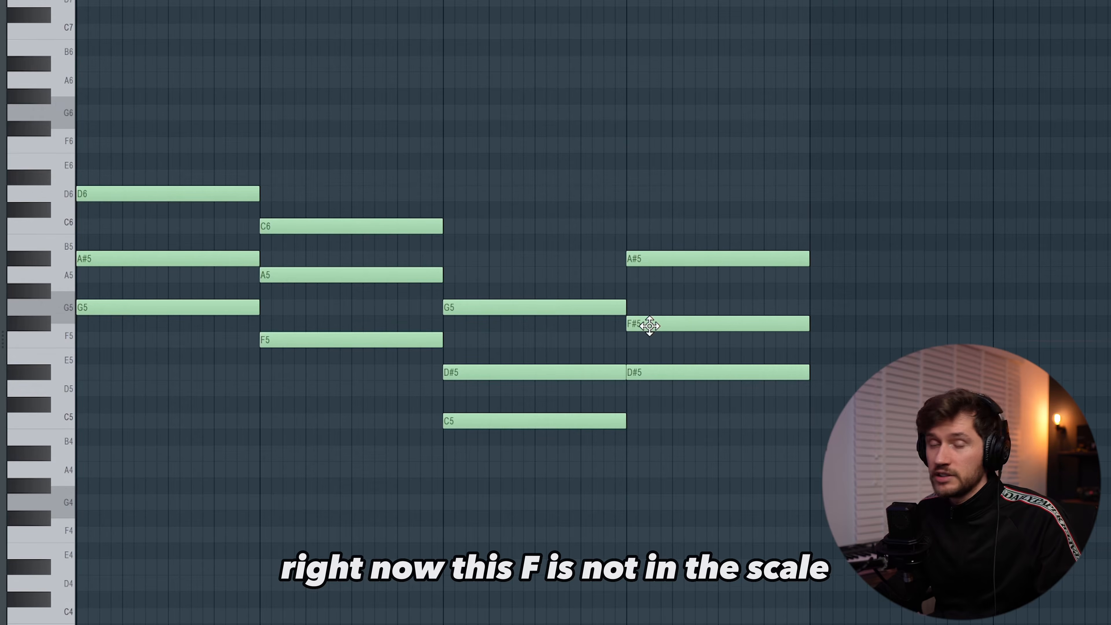
{"action": "left_click_drag", "start_coordinate": [649, 325], "coordinate": [650, 309]}
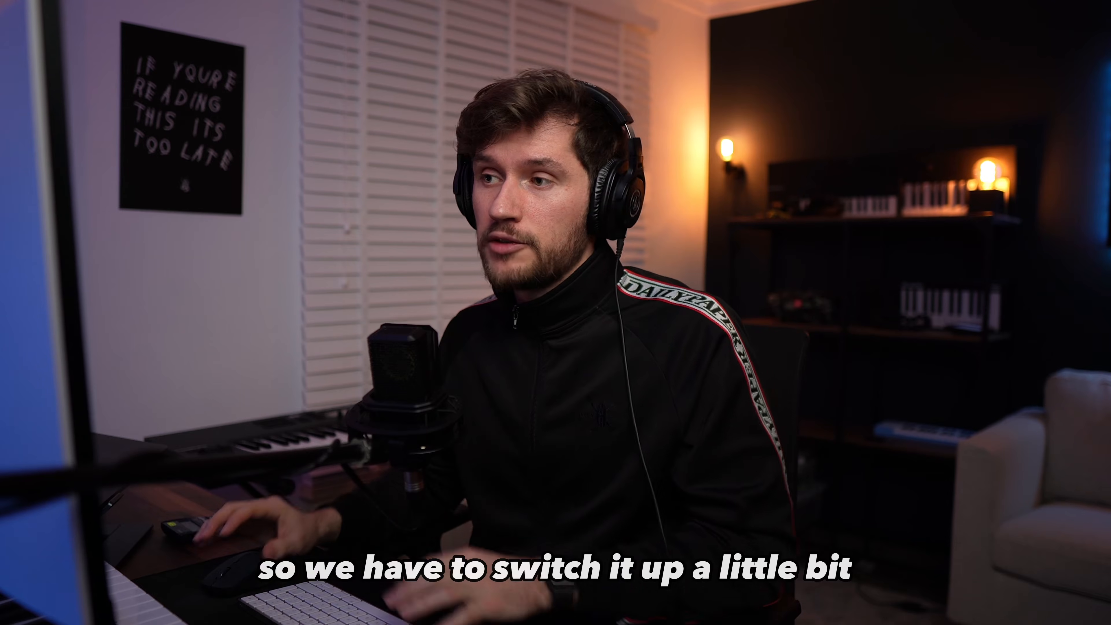
- Raise the middle note of each of the four chords by one octave
{"action": "left_click_drag", "start_coordinate": [464, 323], "coordinate": [141, 303]}
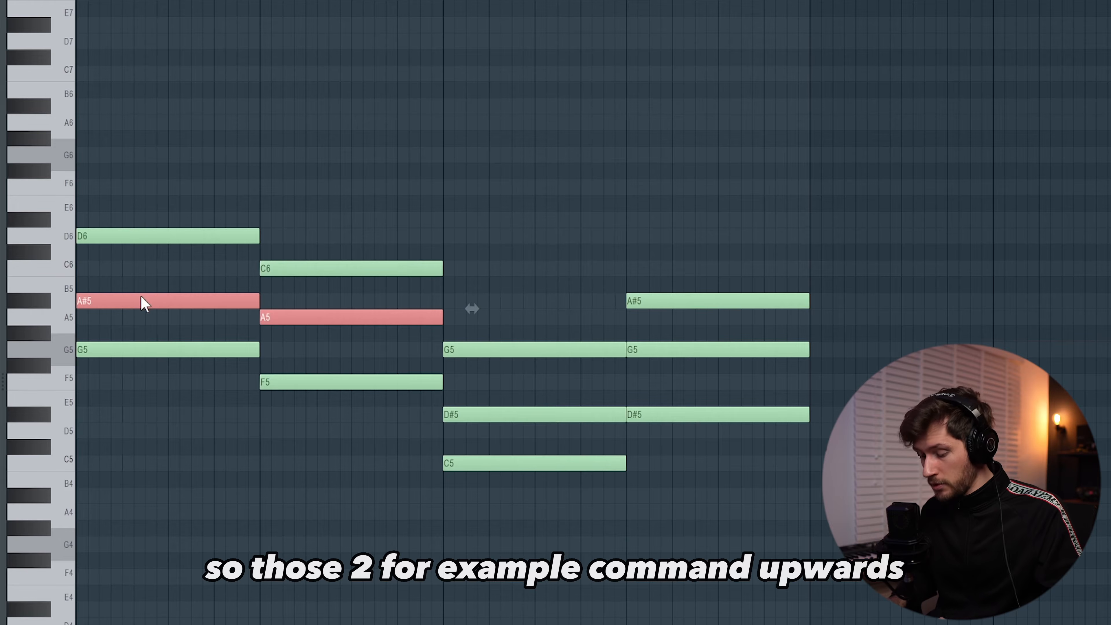
{"action": "key", "text": "super+Up"}
{"action": "left_click", "coordinate": [354, 35]}
{"action": "left_click_drag", "start_coordinate": [506, 375], "coordinate": [512, 430]}
{"action": "key", "text": "super+Up"}
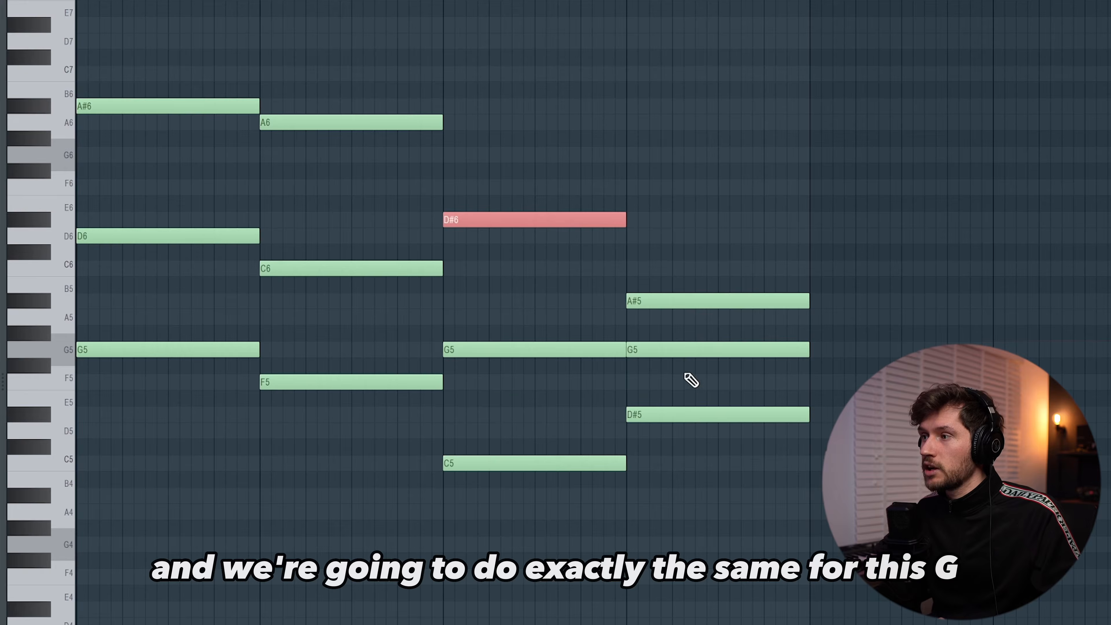
{"action": "key", "text": "super+Up"}
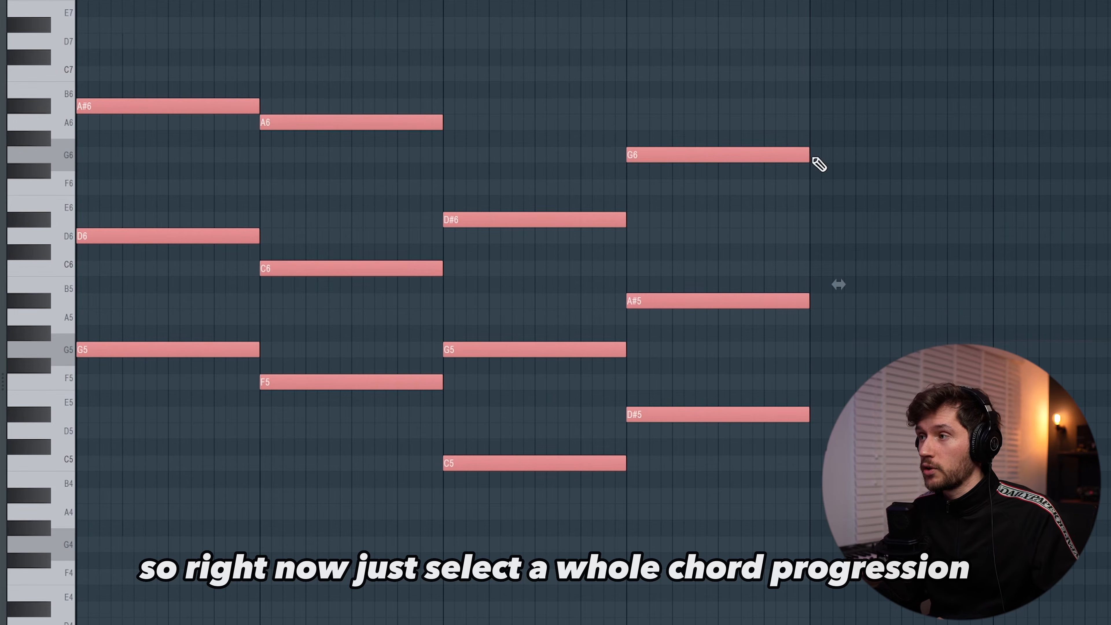
- Shorten all chord notes to one beat and fill bar 1 with a rhythm of three consecutive G5 root notes
{"action": "left_click_drag", "start_coordinate": [809, 154], "coordinate": [683, 151]}
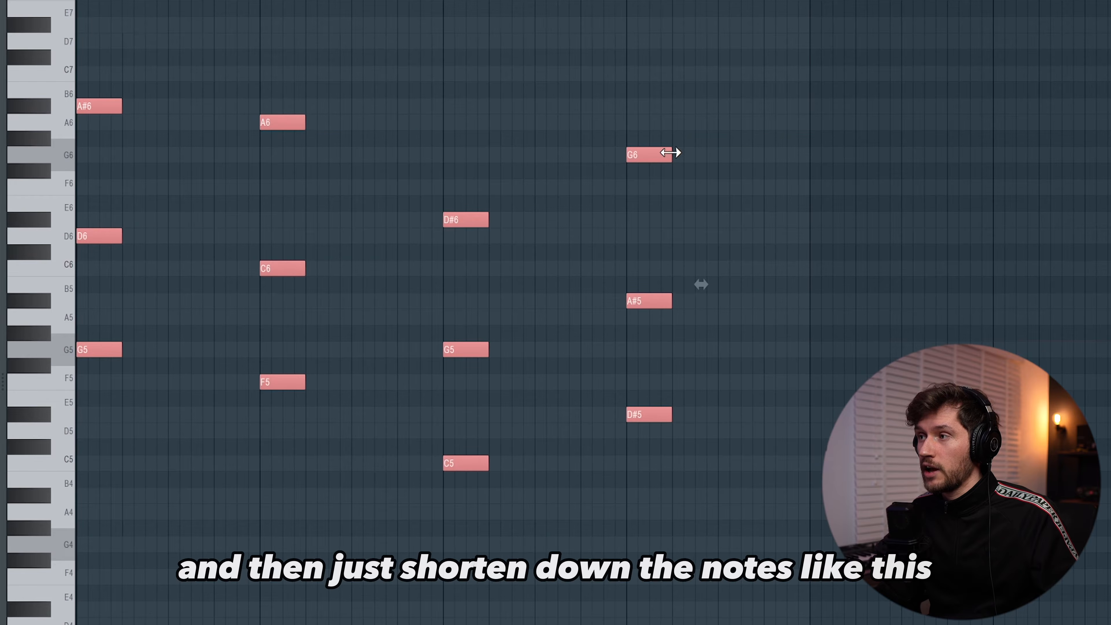
{"action": "left_click", "coordinate": [428, 70]}
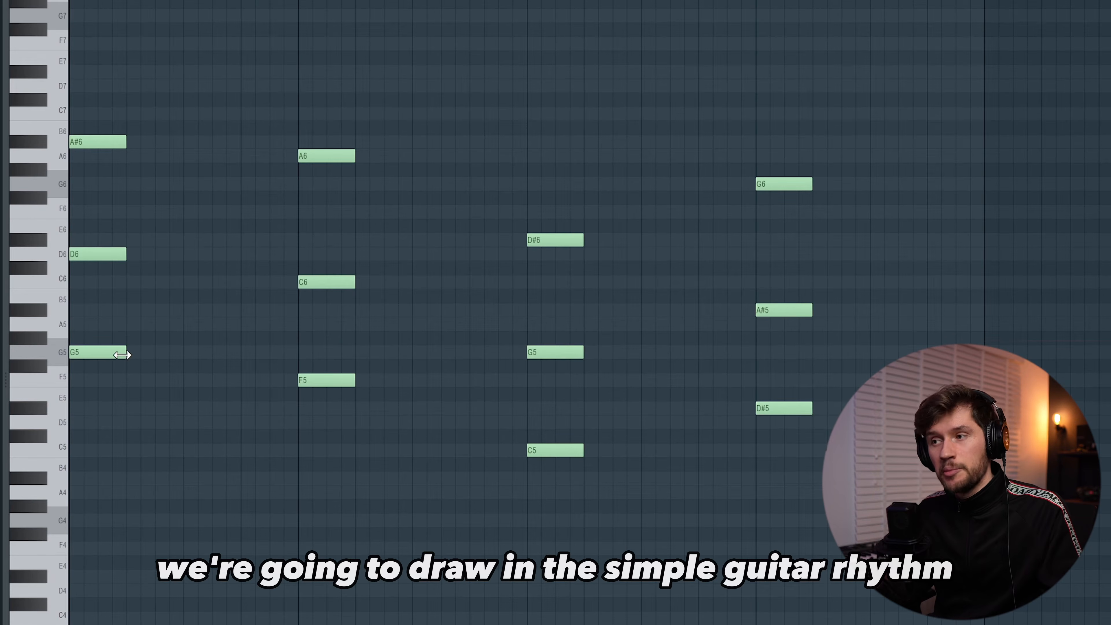
{"action": "left_click_drag", "start_coordinate": [133, 352], "coordinate": [147, 351]}
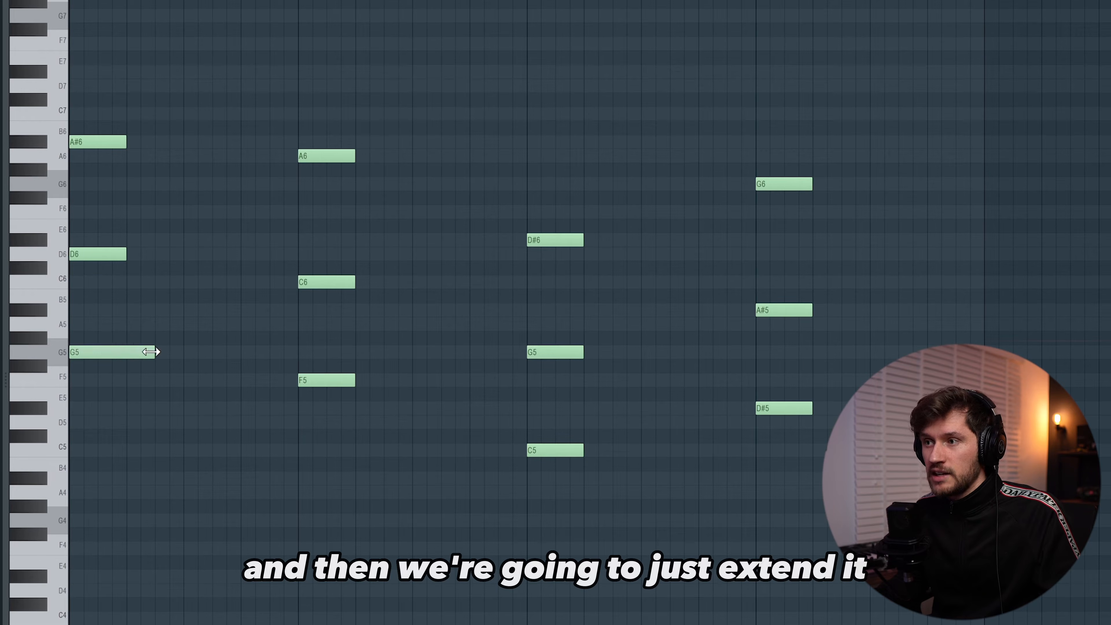
{"action": "left_click", "coordinate": [254, 353]}
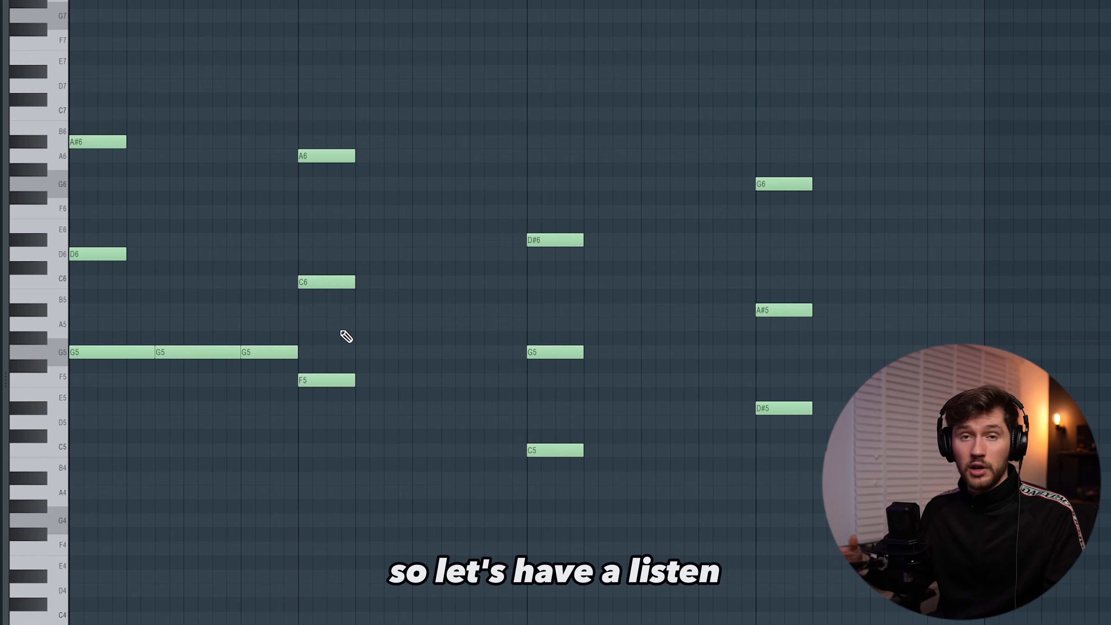
{"action": "key", "text": "space"}
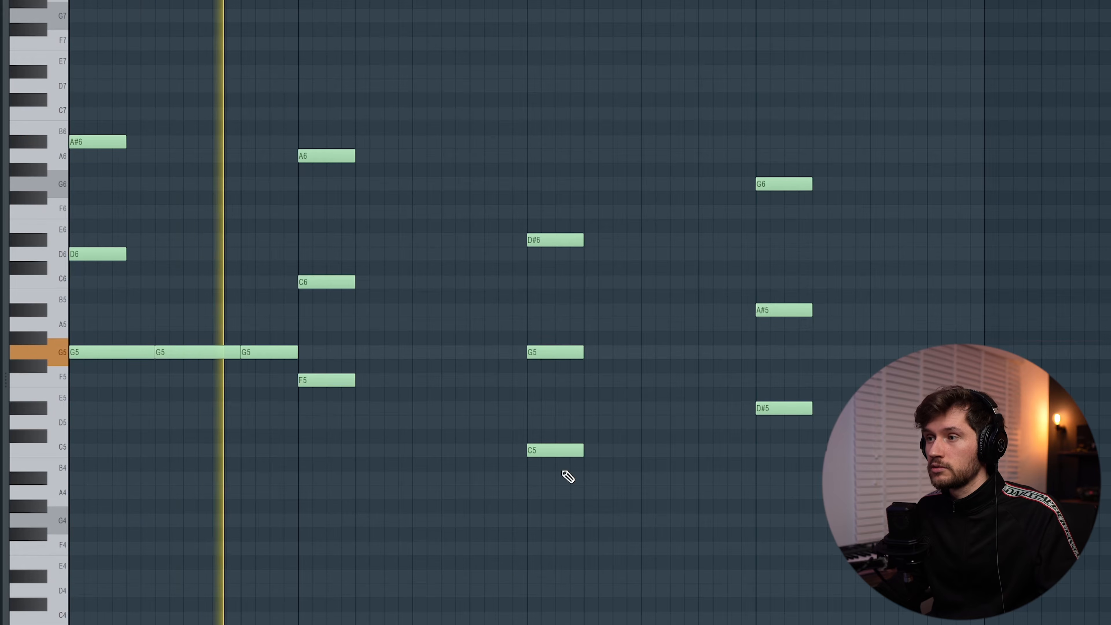
{"action": "key", "text": "space"}
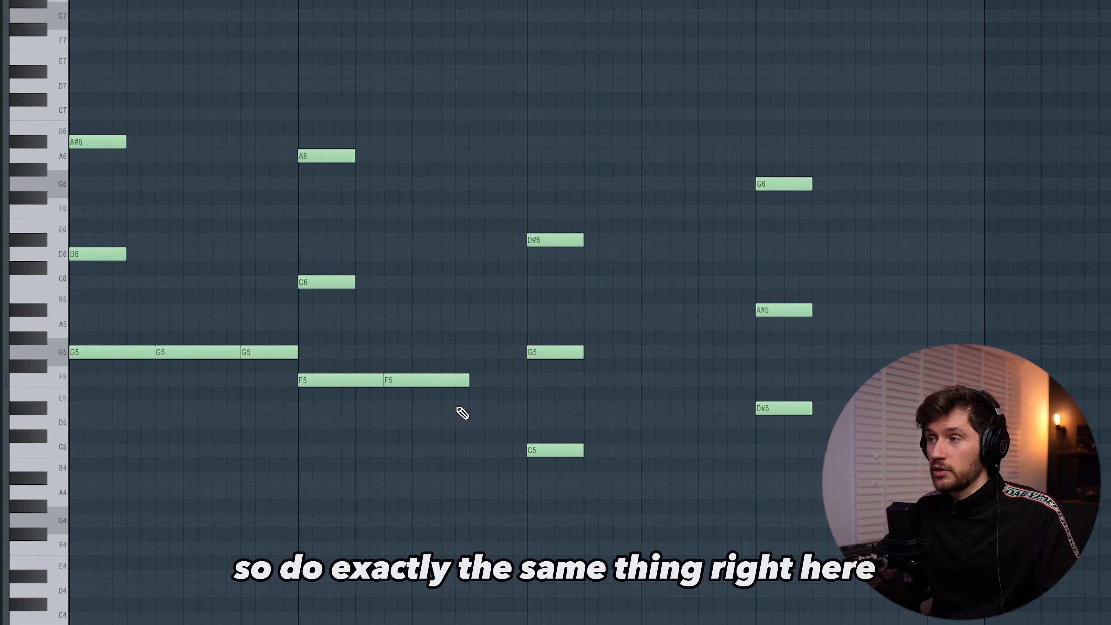
- Repeat the three-note root rhythm on F5 in bar 2, C5 in bar 3 and D#5 in bar 4
{"action": "left_click", "coordinate": [477, 381]}
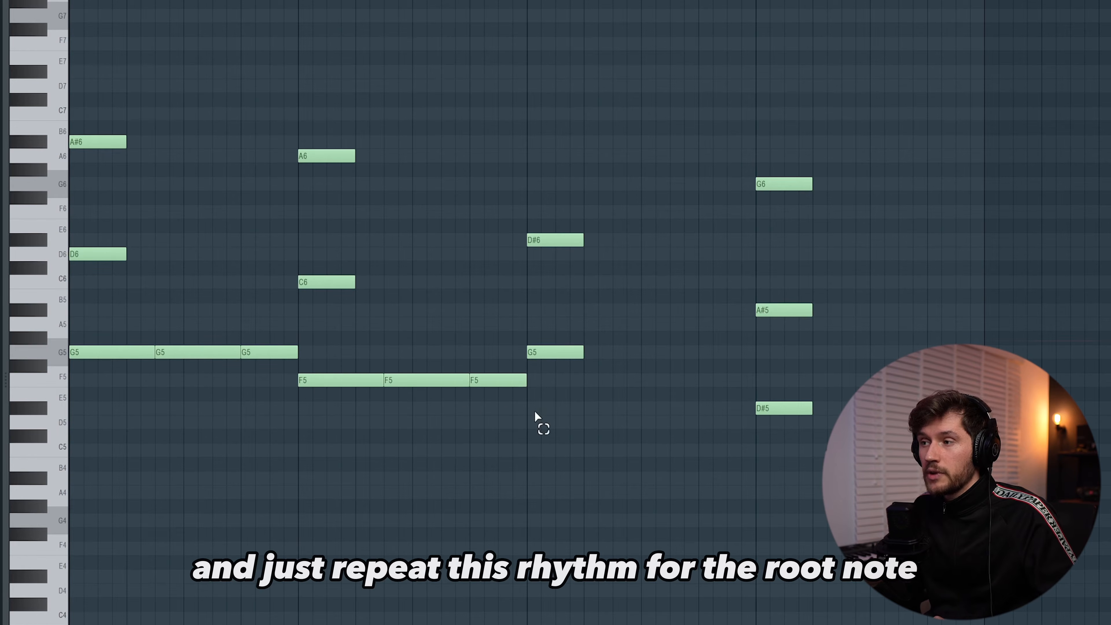
{"action": "left_click_drag", "start_coordinate": [534, 415], "coordinate": [317, 385]}
{"action": "key", "text": "ctrl+c"}
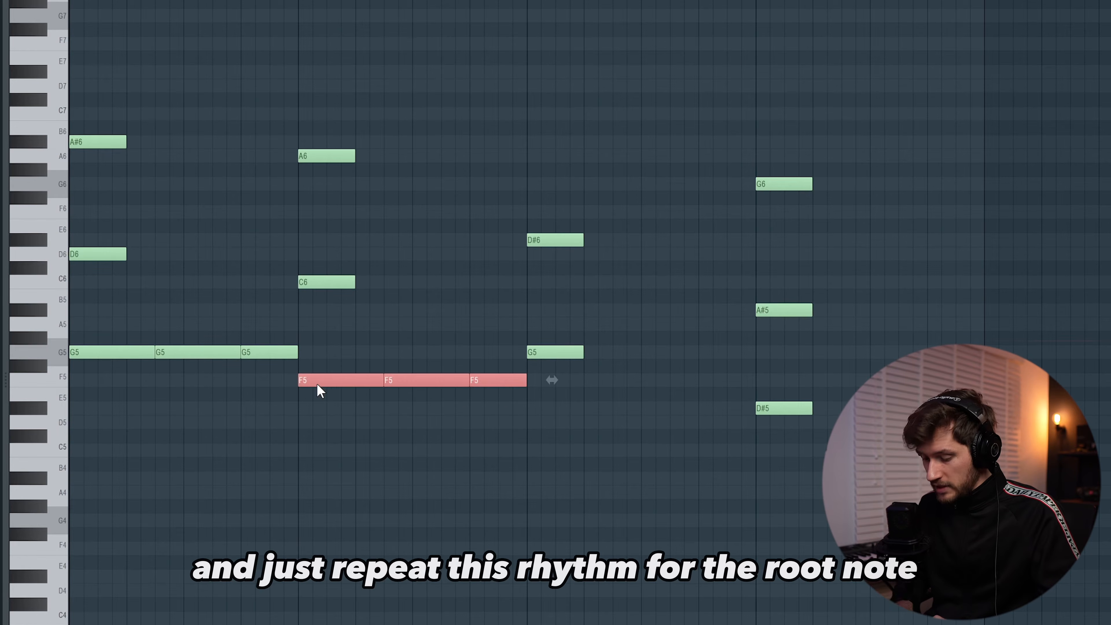
{"action": "key", "text": "ctrl+v"}
{"action": "left_click_drag", "start_coordinate": [242, 380], "coordinate": [578, 404]}
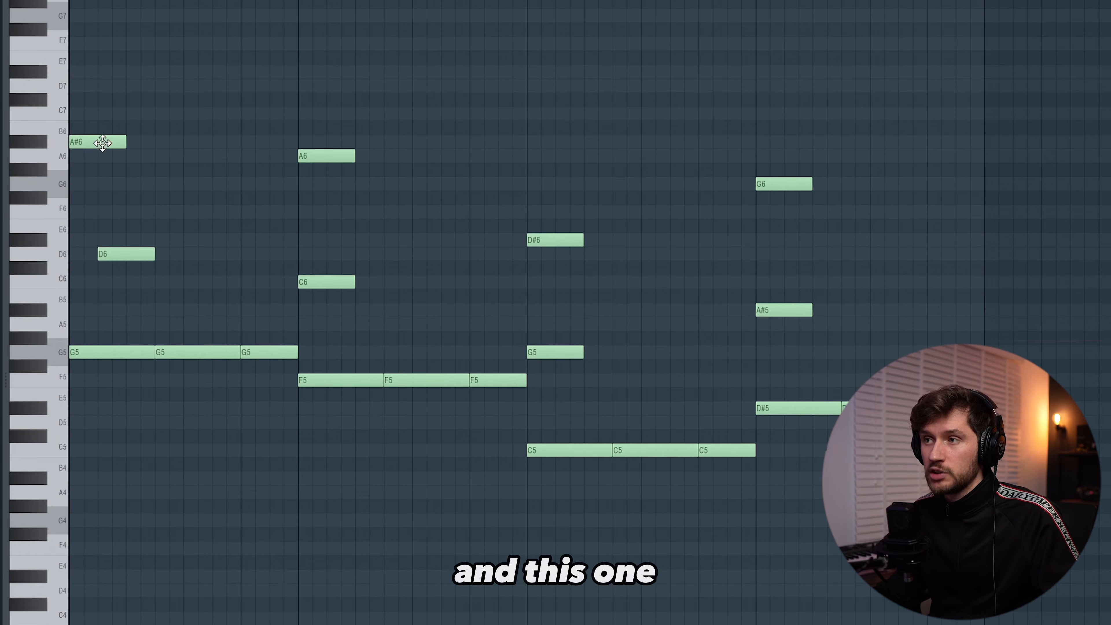
- Stagger and repeat the D6 and A#6 notes above the bar 1 roots, and apply the same pattern to the upper notes of bars 2 to 4
{"action": "key", "text": "space"}
{"action": "key", "text": "space"}
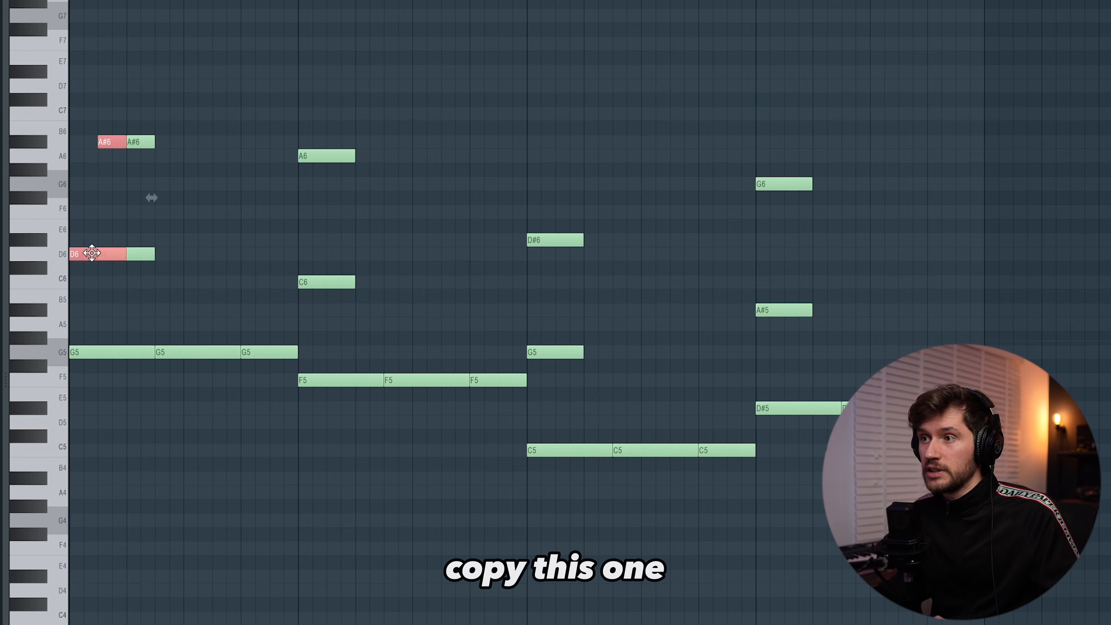
{"action": "left_click_drag", "start_coordinate": [189, 248], "coordinate": [204, 248]}
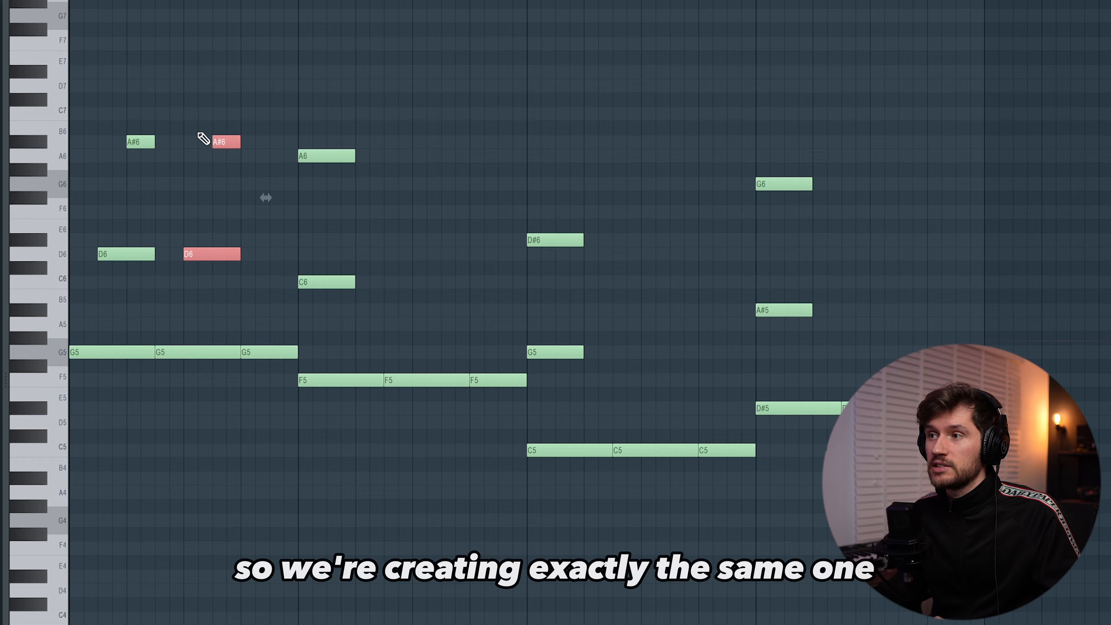
{"action": "left_click_drag", "start_coordinate": [161, 120], "coordinate": [118, 408]}
{"action": "left_click_drag", "start_coordinate": [134, 223], "coordinate": [104, 453]}
{"action": "left_click", "coordinate": [276, 117], "text": "ctrl"}
{"action": "key", "text": "space"}
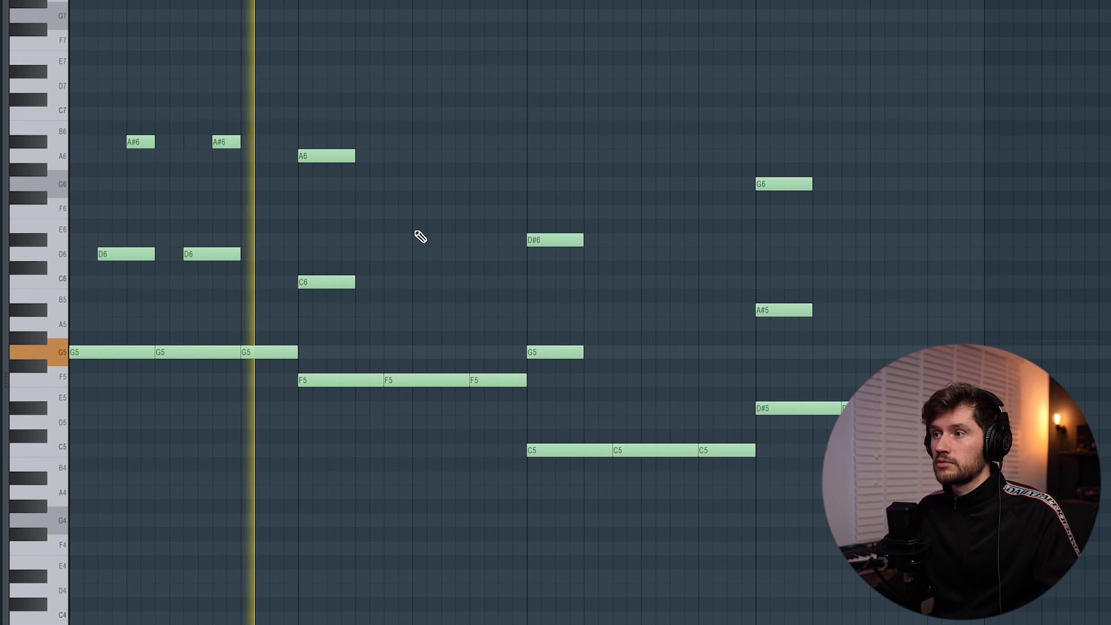
{"action": "key", "text": "space"}
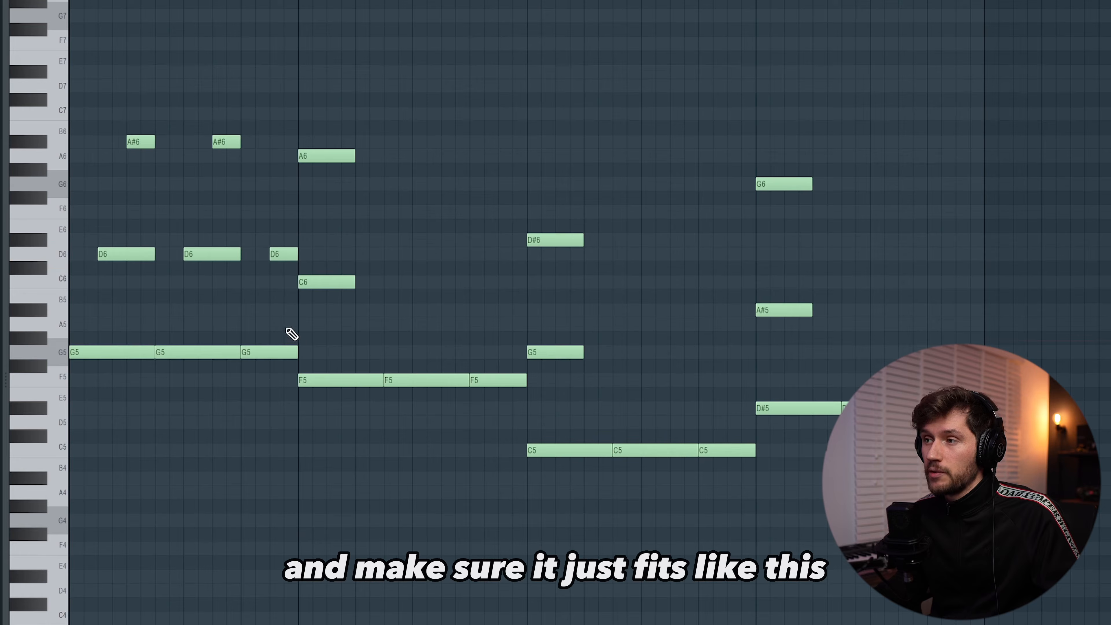
{"action": "left_click_drag", "start_coordinate": [332, 282], "coordinate": [361, 282]}
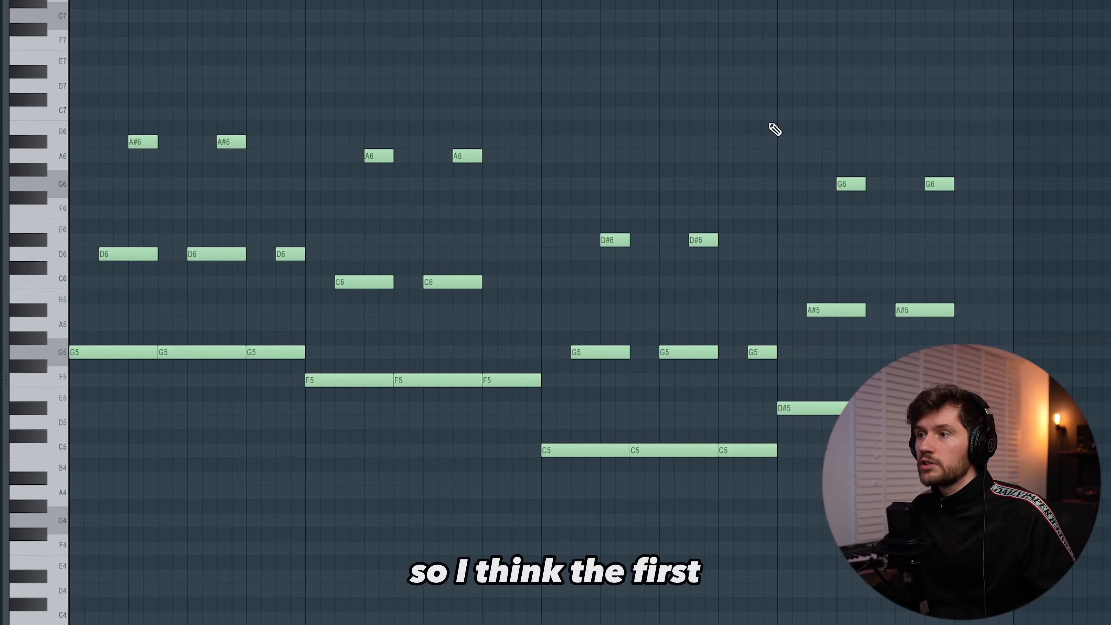
- Vary bar 2 by raising the second C6 to D6, the second A6 to A#6, and the last F5 to a shortened A#5
{"action": "mouse_move", "coordinate": [70, 1]}
{"action": "left_mouse_down"}
{"action": "mouse_move", "coordinate": [330, 246]}
{"action": "mouse_move", "coordinate": [565, 267]}
{"action": "left_mouse_up"}
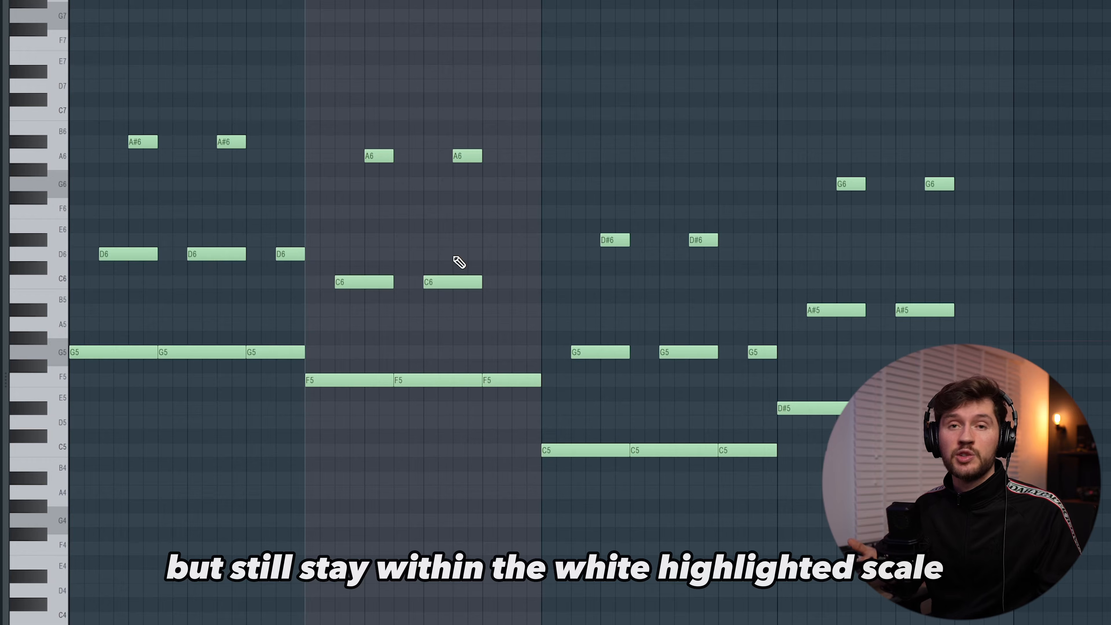
{"action": "left_click_drag", "start_coordinate": [440, 284], "coordinate": [442, 284]}
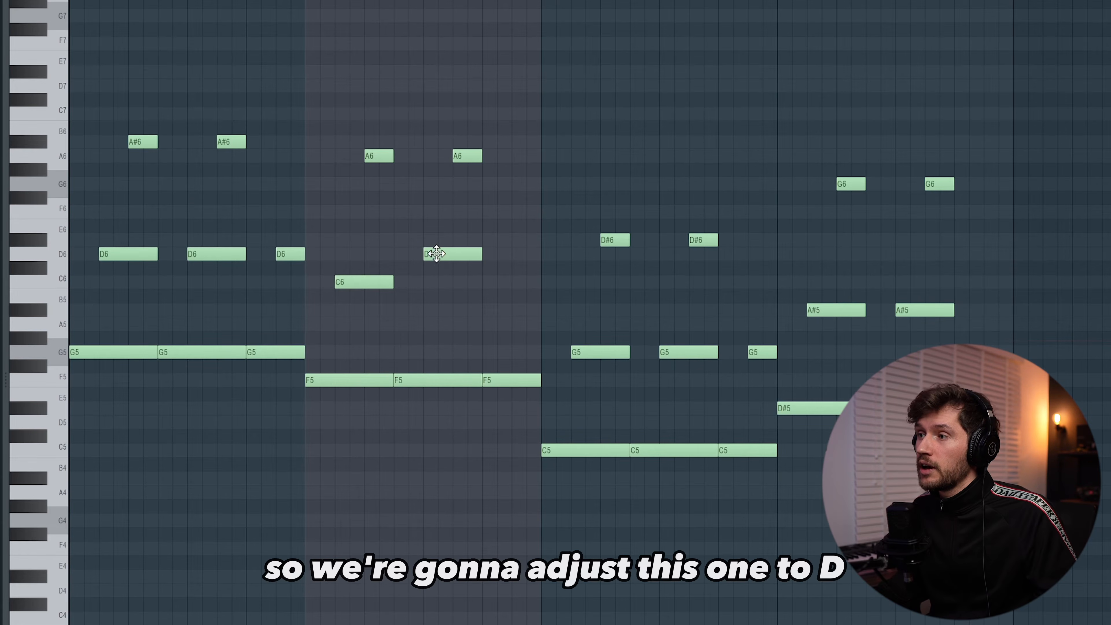
{"action": "left_click_drag", "start_coordinate": [457, 150], "coordinate": [459, 141]}
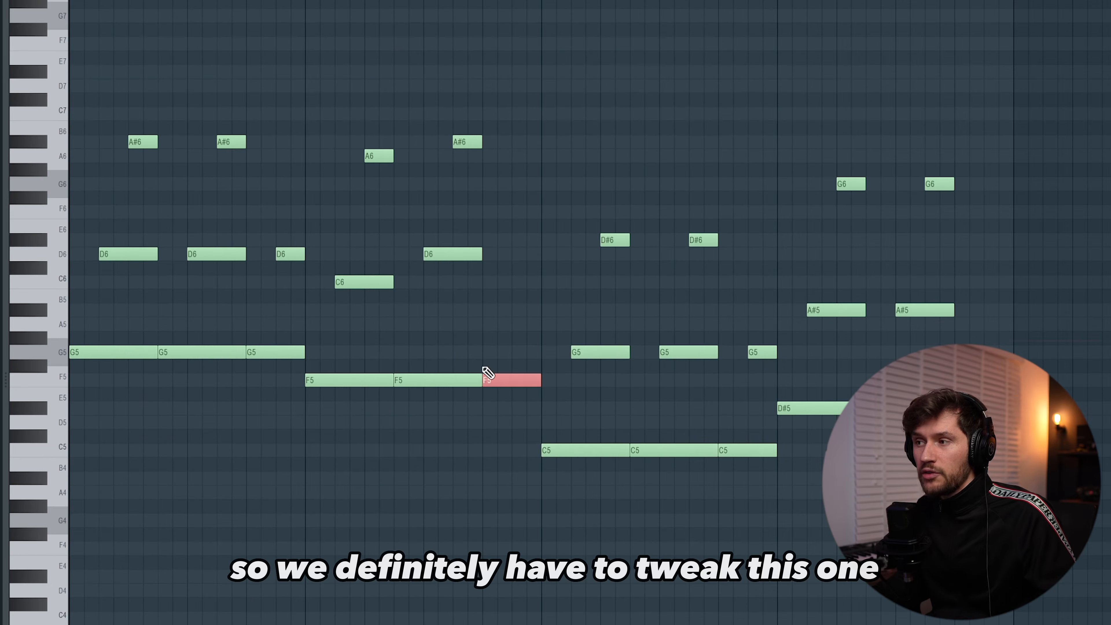
{"action": "left_click_drag", "start_coordinate": [506, 352], "coordinate": [511, 322]}
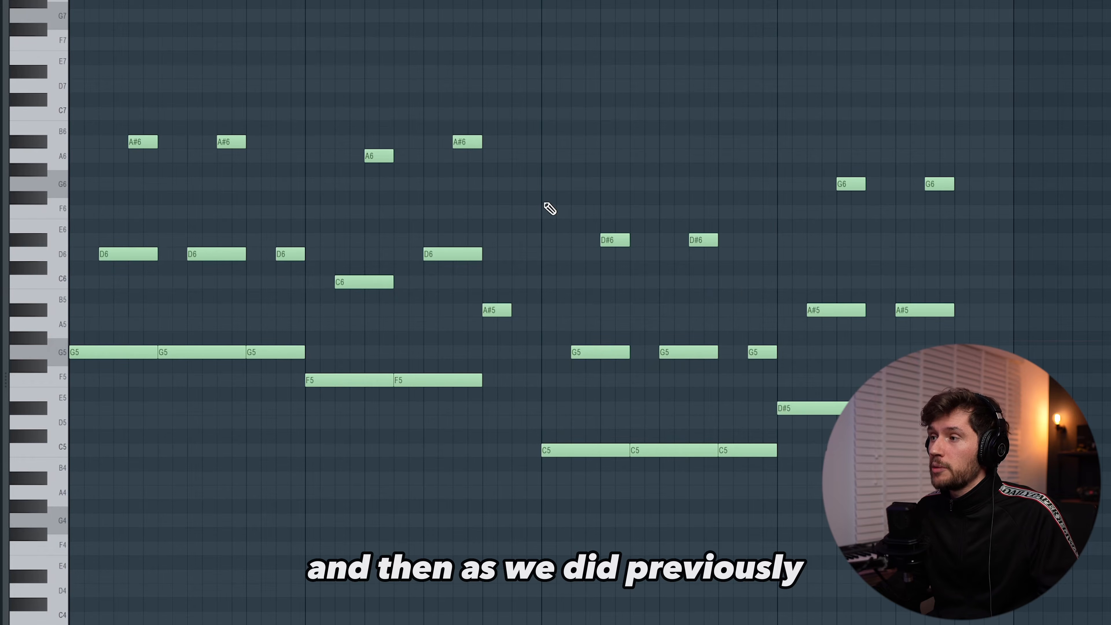
- Vary bar 4 by raising the last two D#5 root notes to F5 and the second G6 to A6
{"action": "left_click_drag", "start_coordinate": [548, 177], "coordinate": [776, 501]}
{"action": "left_click_drag", "start_coordinate": [84, 94], "coordinate": [305, 419]}
{"action": "left_click_drag", "start_coordinate": [795, 133], "coordinate": [1066, 442]}
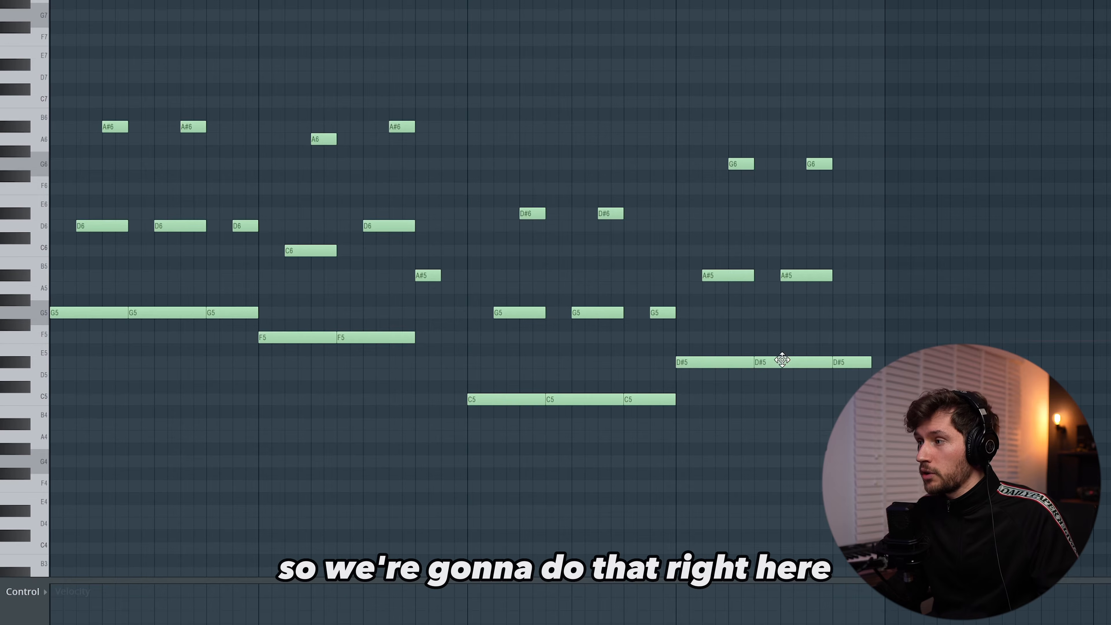
{"action": "left_click_drag", "start_coordinate": [851, 342], "coordinate": [851, 331]}
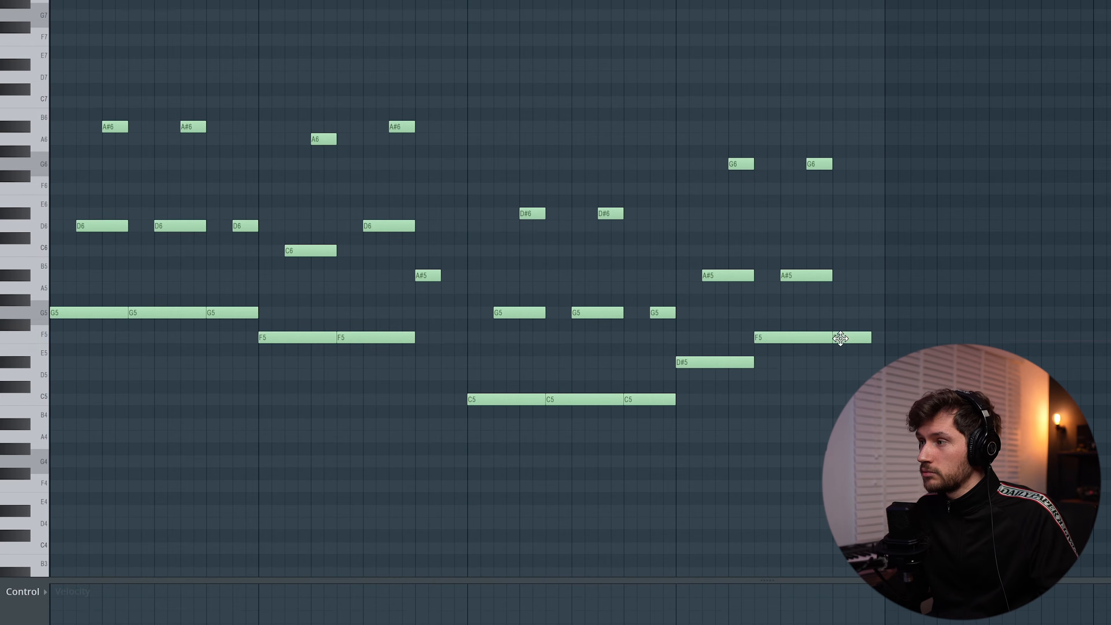
{"action": "left_click", "coordinate": [720, 362], "text": "ctrl"}
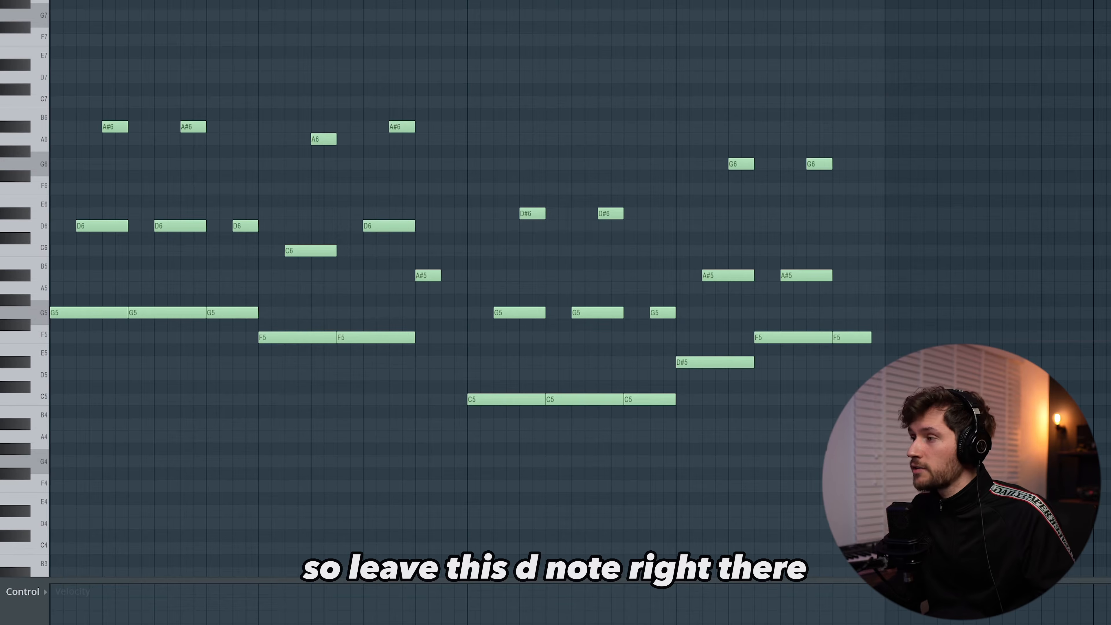
{"action": "left_click_drag", "start_coordinate": [311, 95], "coordinate": [457, 156]}
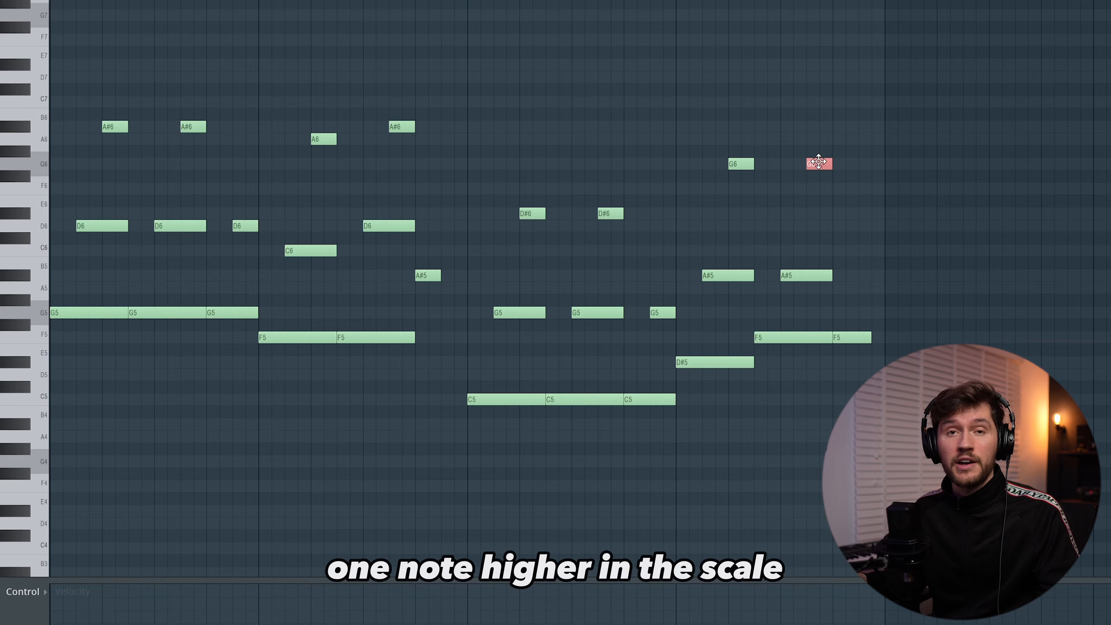
{"action": "left_click_drag", "start_coordinate": [818, 161], "coordinate": [818, 133]}
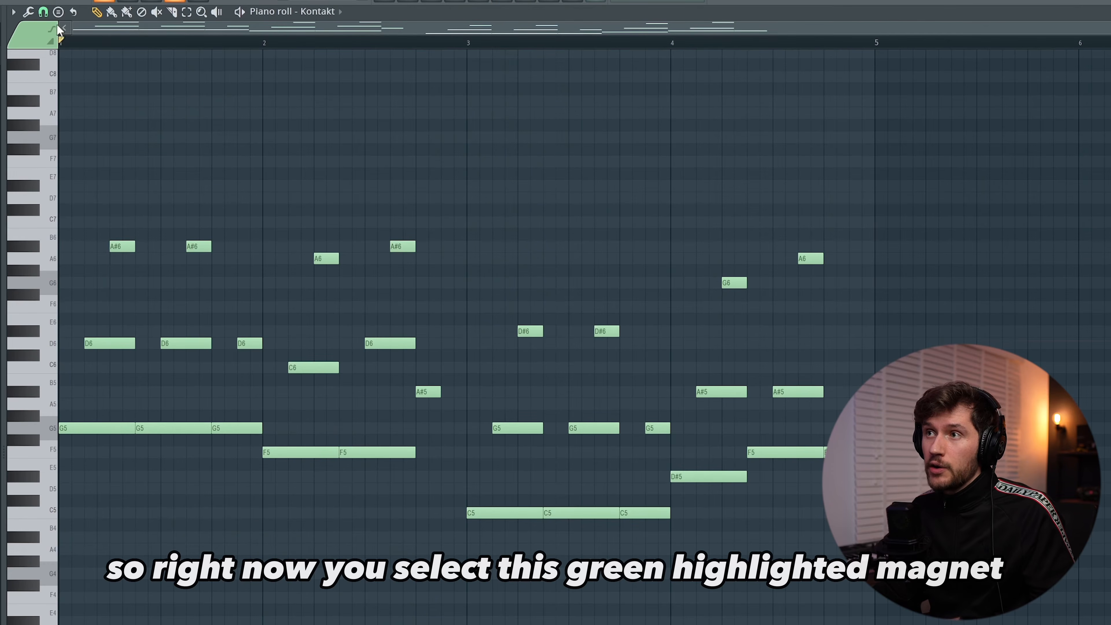
- Set the piano roll snap to (none) and slightly shorten all the melody notes together to leave small gaps between them
{"action": "left_click", "coordinate": [43, 12]}
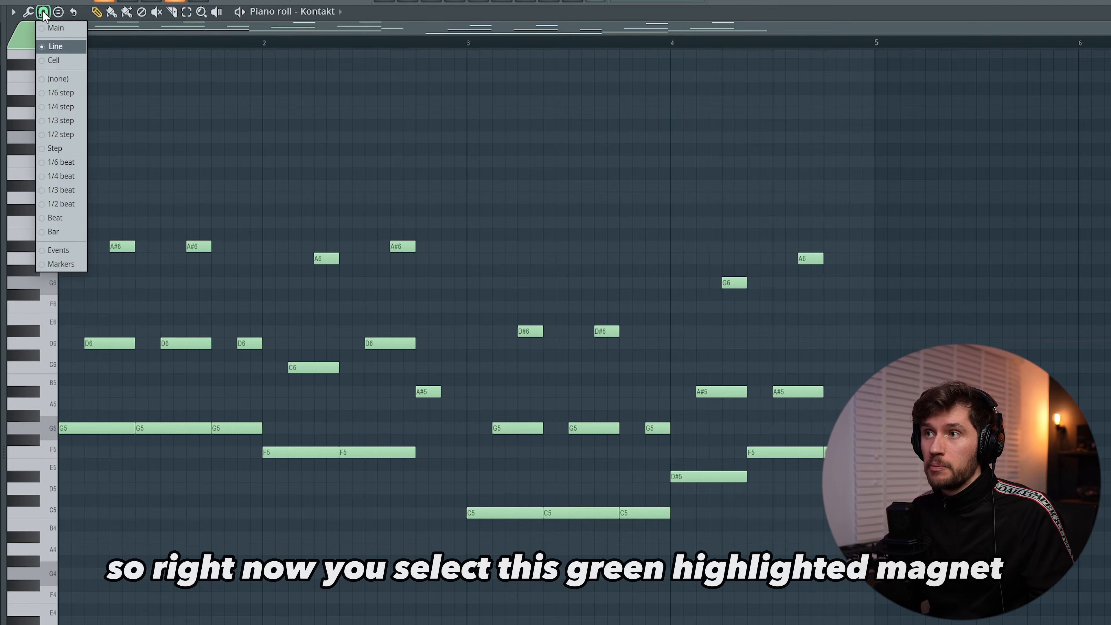
{"action": "left_click", "coordinate": [58, 80]}
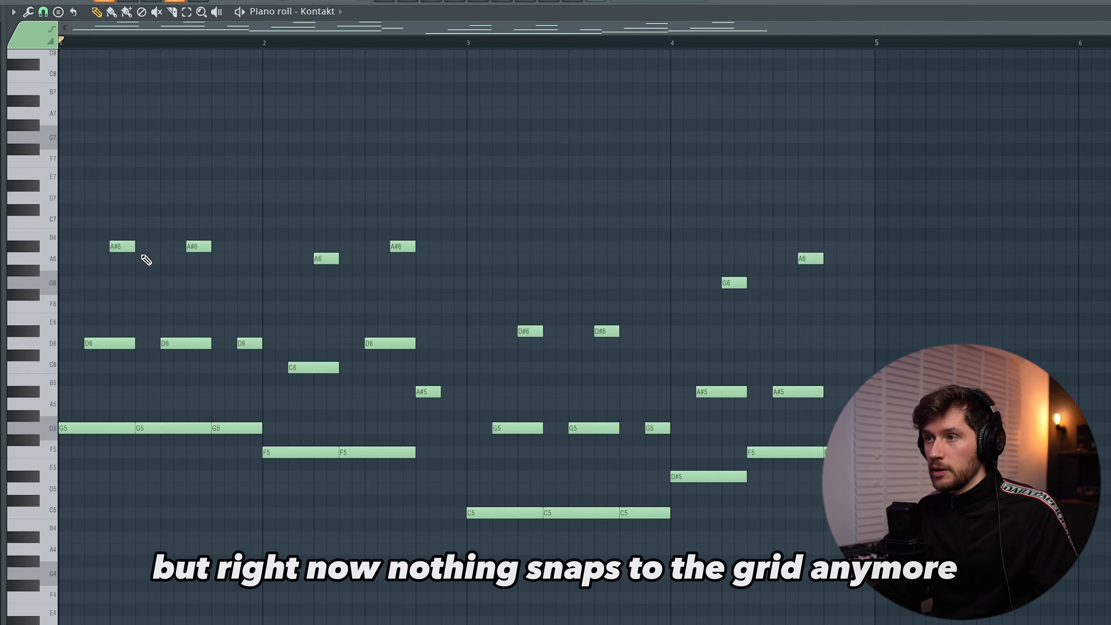
{"action": "left_click_drag", "start_coordinate": [48, 199], "coordinate": [48, 542]}
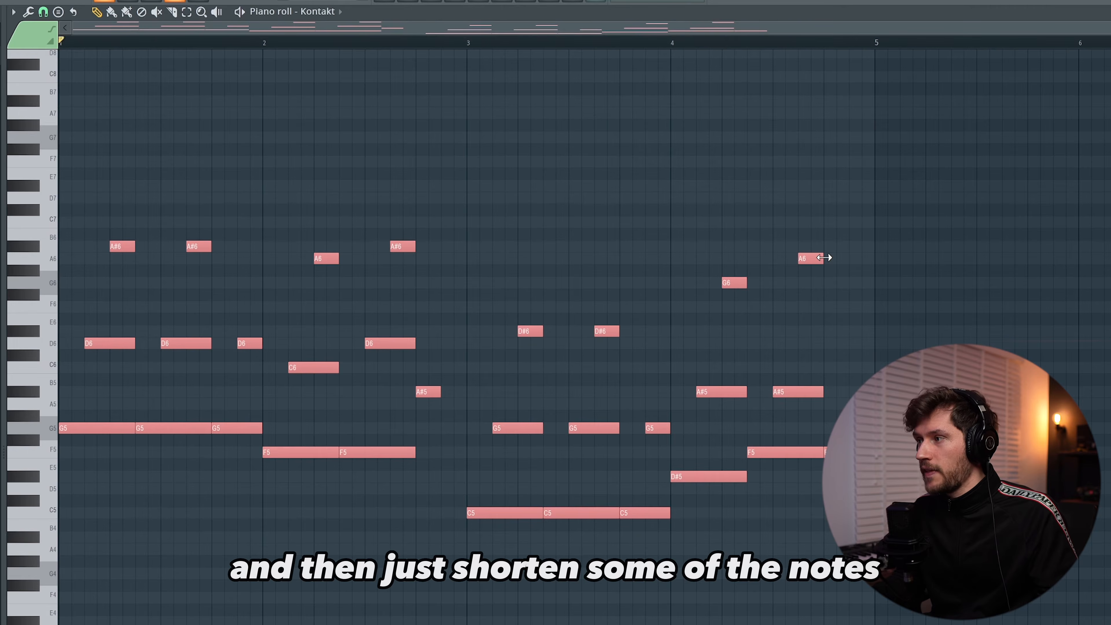
{"action": "left_click_drag", "start_coordinate": [822, 259], "coordinate": [820, 258]}
{"action": "key", "text": "ctrl+d"}
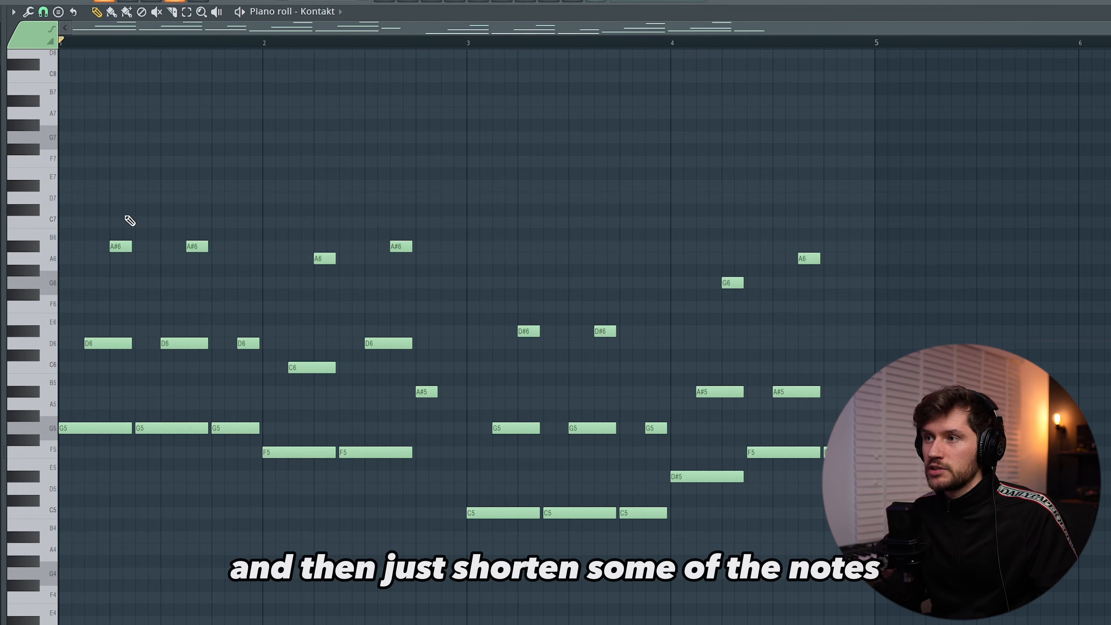
- Lengthen the high notes bar by bar: A#6 in bar 1, A6 and A#6 in bar 2, D#6 in bar 3, G6 and A6 in bar 4
{"action": "left_click_drag", "start_coordinate": [103, 231], "coordinate": [214, 258]}
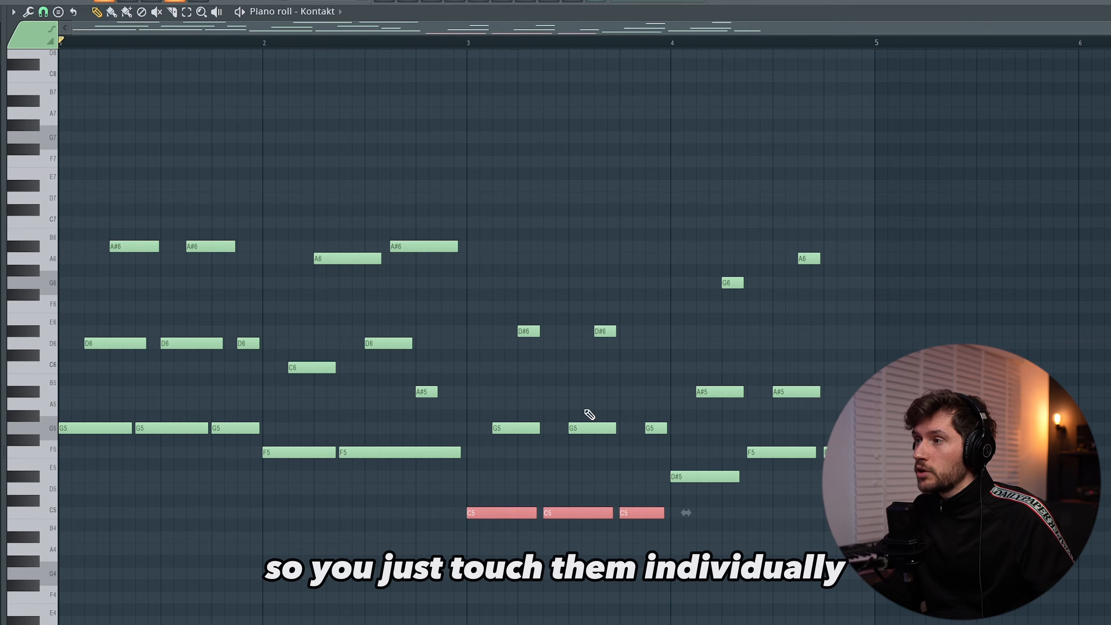
{"action": "left_click_drag", "start_coordinate": [508, 303], "coordinate": [657, 363]}
{"action": "left_click_drag", "start_coordinate": [613, 334], "coordinate": [655, 332]}
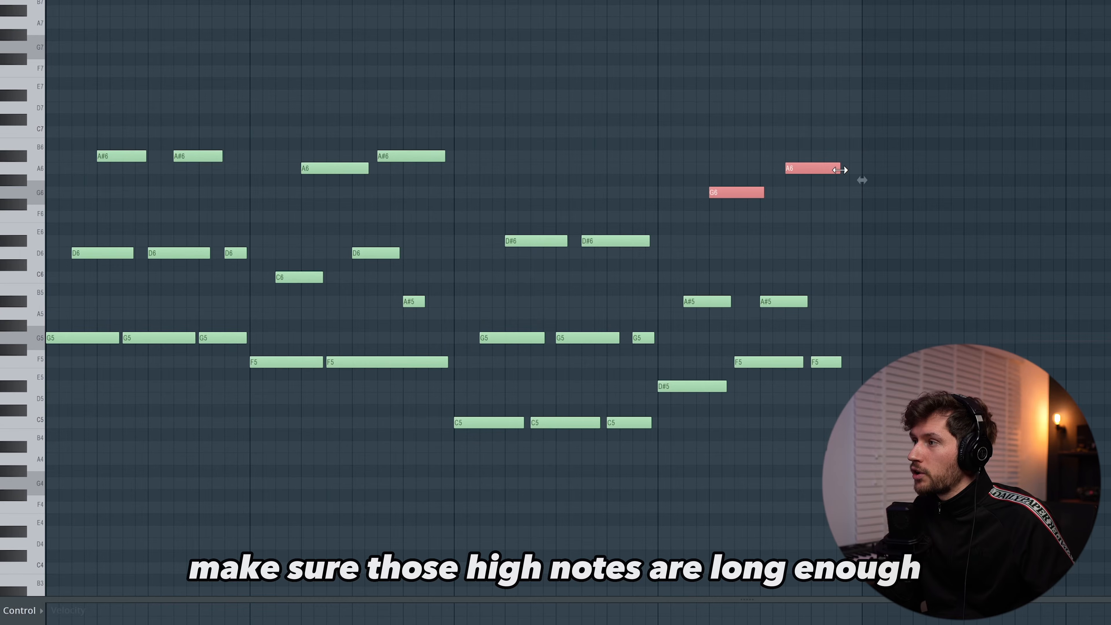
{"action": "left_click", "coordinate": [712, 145], "text": "ctrl"}
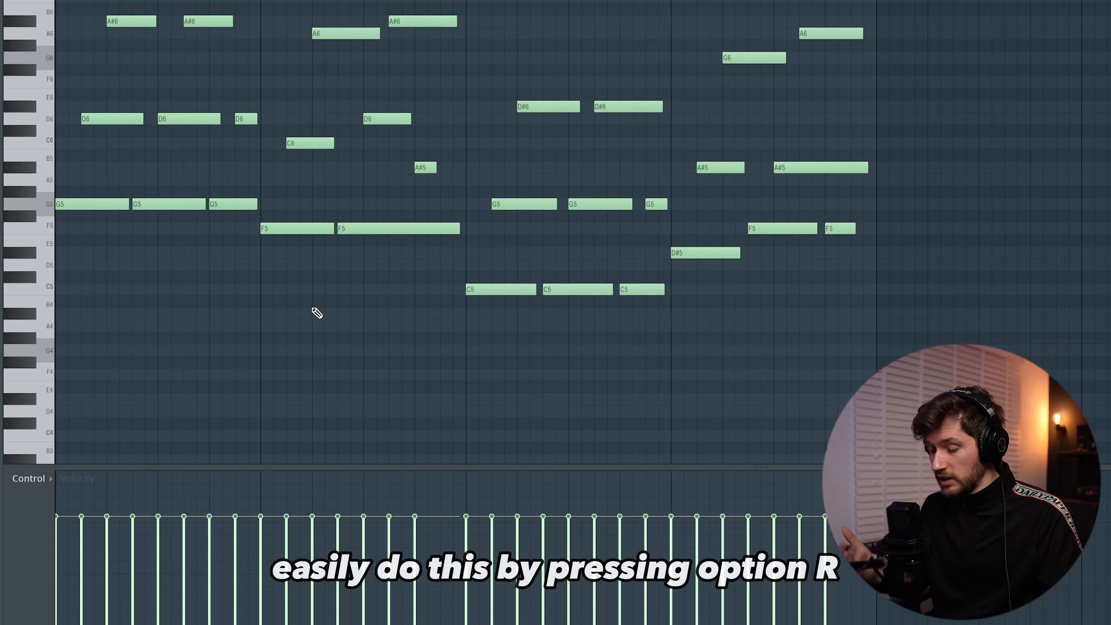
- Randomize the velocities of the guitar notes by a small amount with the piano roll randomizer
{"action": "key", "text": "alt+r"}
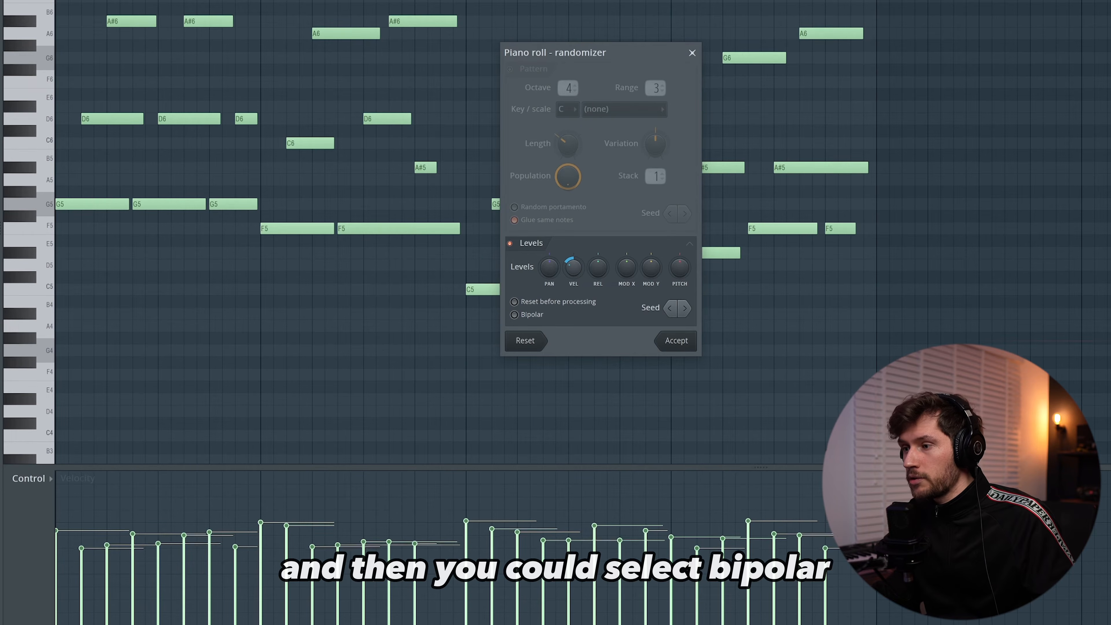
{"action": "left_click_drag", "start_coordinate": [573, 268], "coordinate": [573, 271]}
{"action": "left_click_drag", "start_coordinate": [574, 267], "coordinate": [573, 269]}
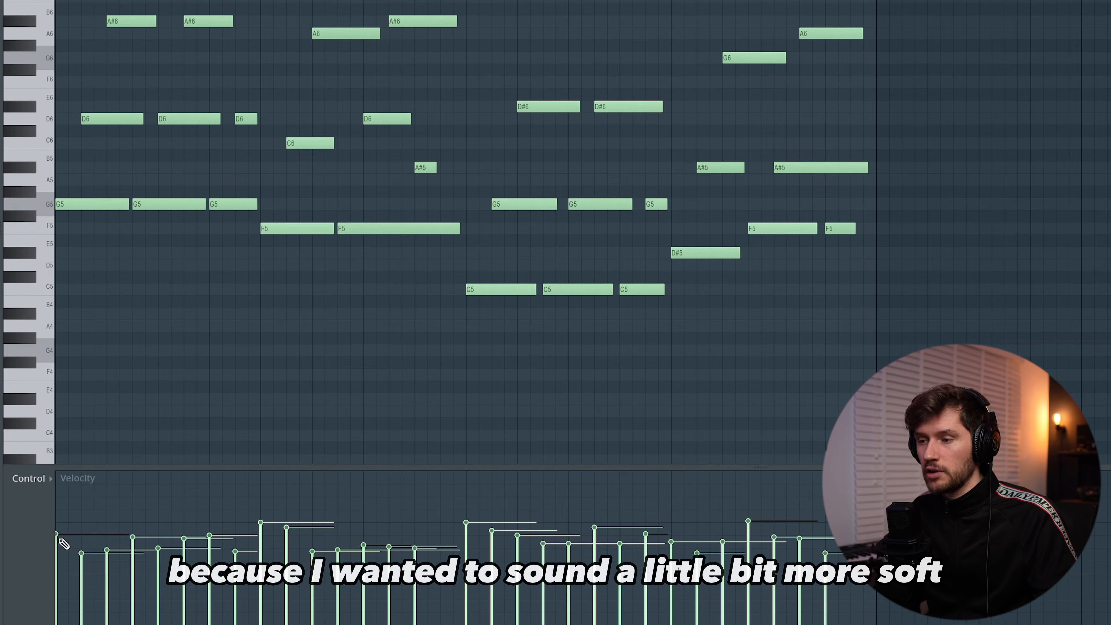
- Soften the first G5 in bar 1 and the first F5 in bar 2 by lowering their velocities, and play the melody
{"action": "left_click", "coordinate": [57, 552]}
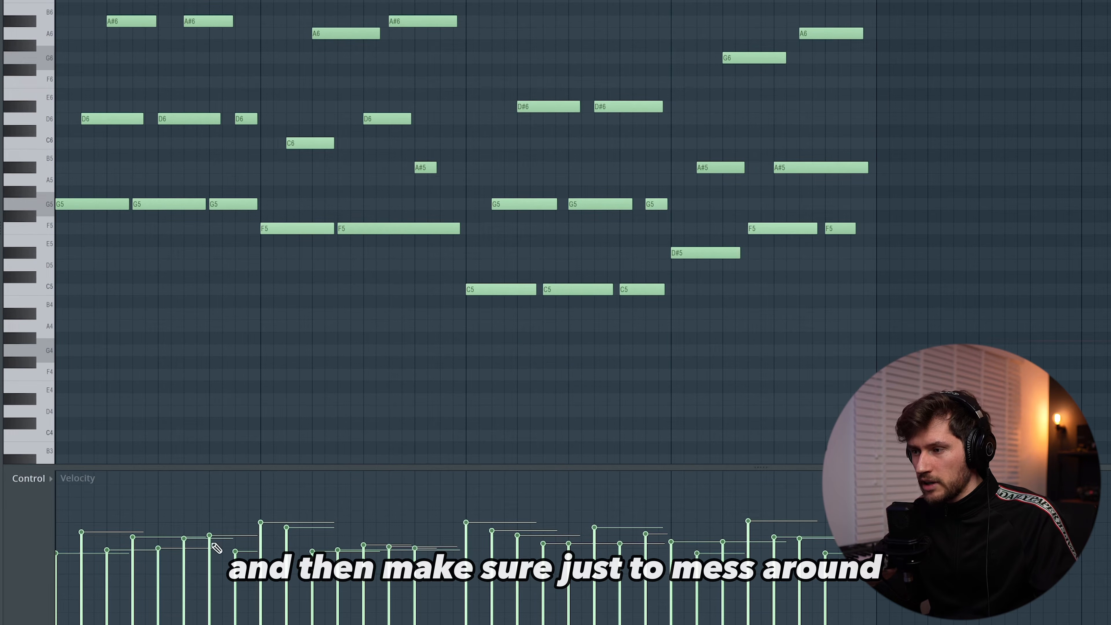
{"action": "left_click", "coordinate": [260, 538]}
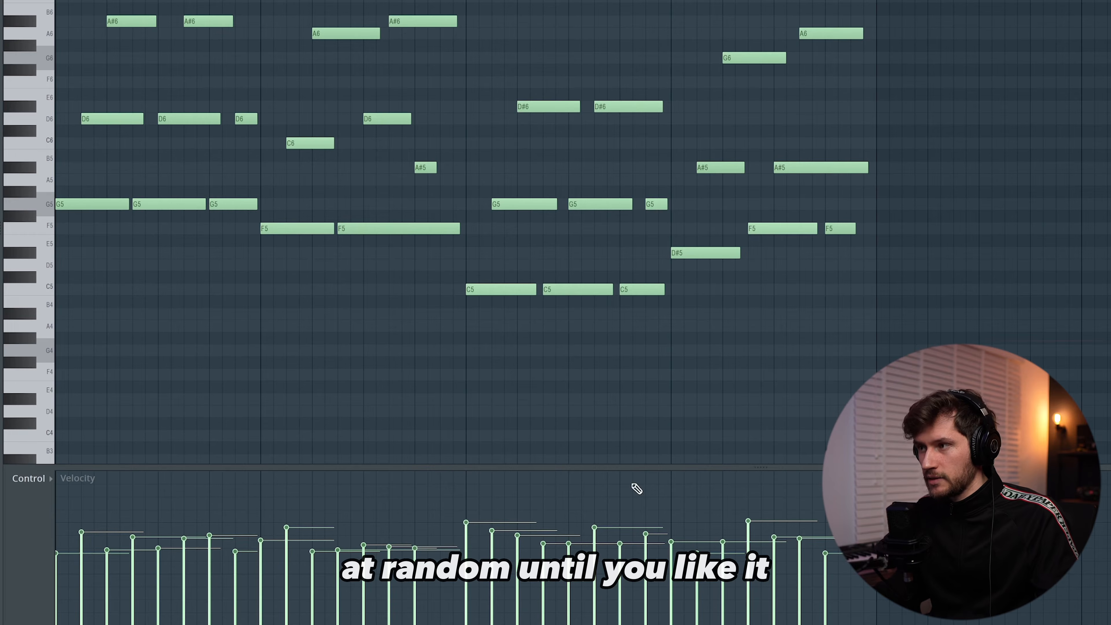
{"action": "left_click", "coordinate": [62, 554]}
{"action": "key", "text": "space"}
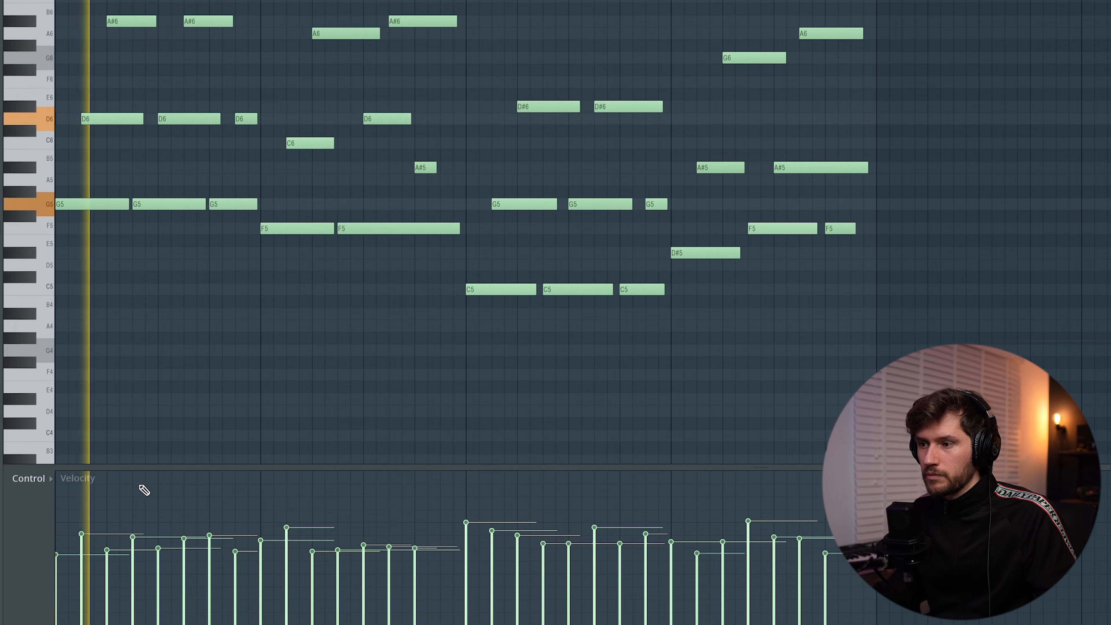
{"action": "key", "text": "space"}
{"action": "key", "text": "space"}
{"action": "key", "text": "space"}
- Try a very low velocity on the first G5 note and play the melody
{"action": "left_click_drag", "start_coordinate": [56, 555], "coordinate": [63, 615]}
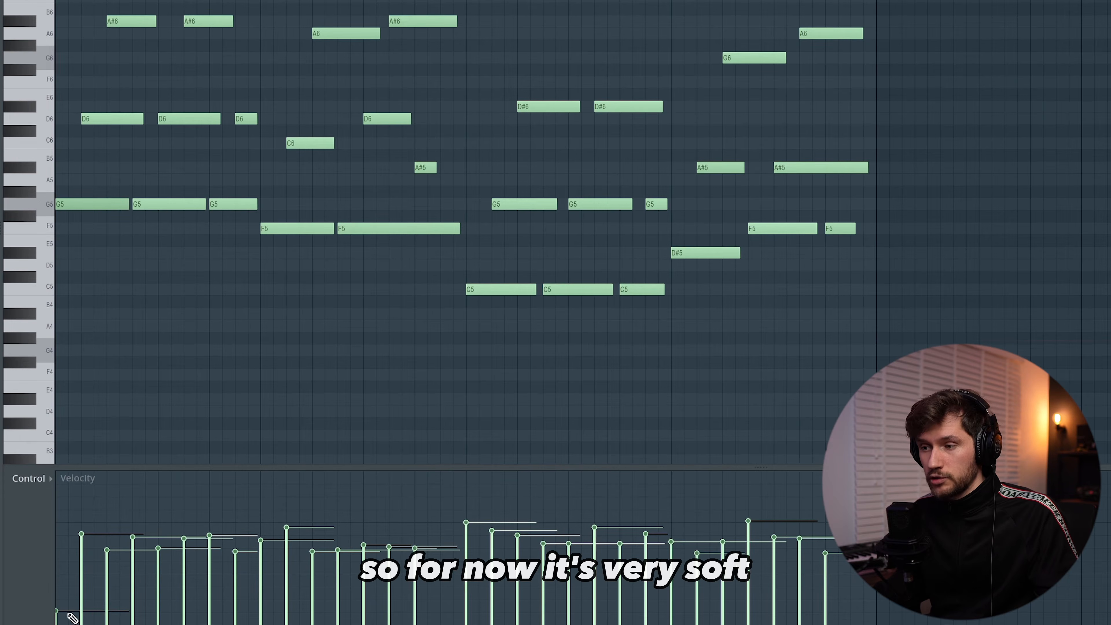
{"action": "key", "text": "space"}
{"action": "key", "text": "space"}
{"action": "key", "text": "space"}
{"action": "key", "text": "space"}
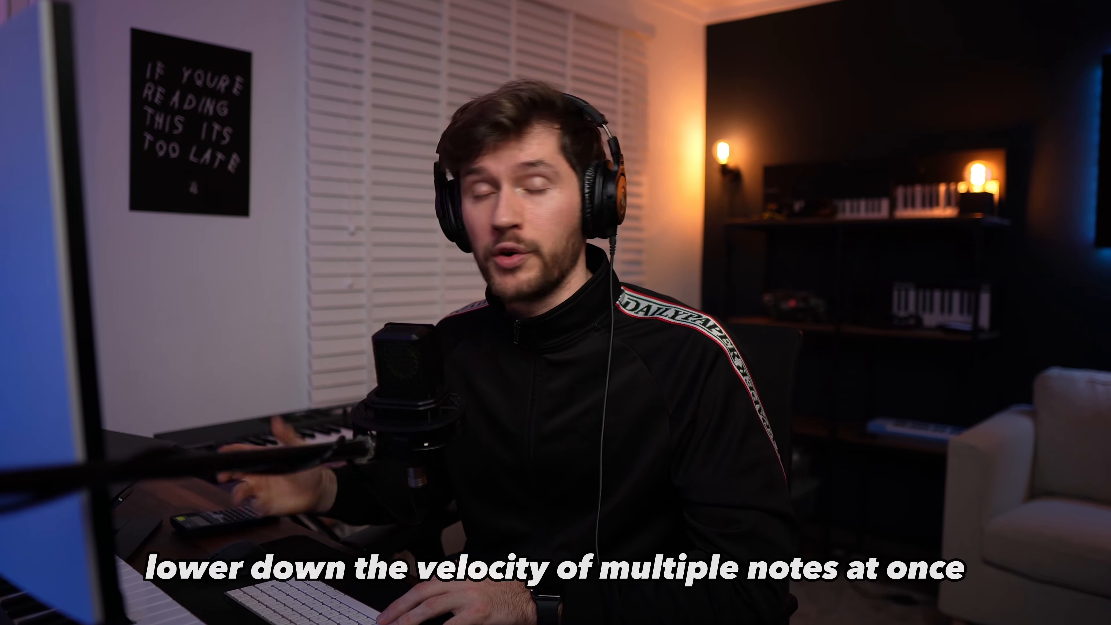
- Select the G5 and F5 root notes in bars 1 and 2 and lower their velocities together
{"action": "left_click_drag", "start_coordinate": [397, 268], "coordinate": [100, 212]}
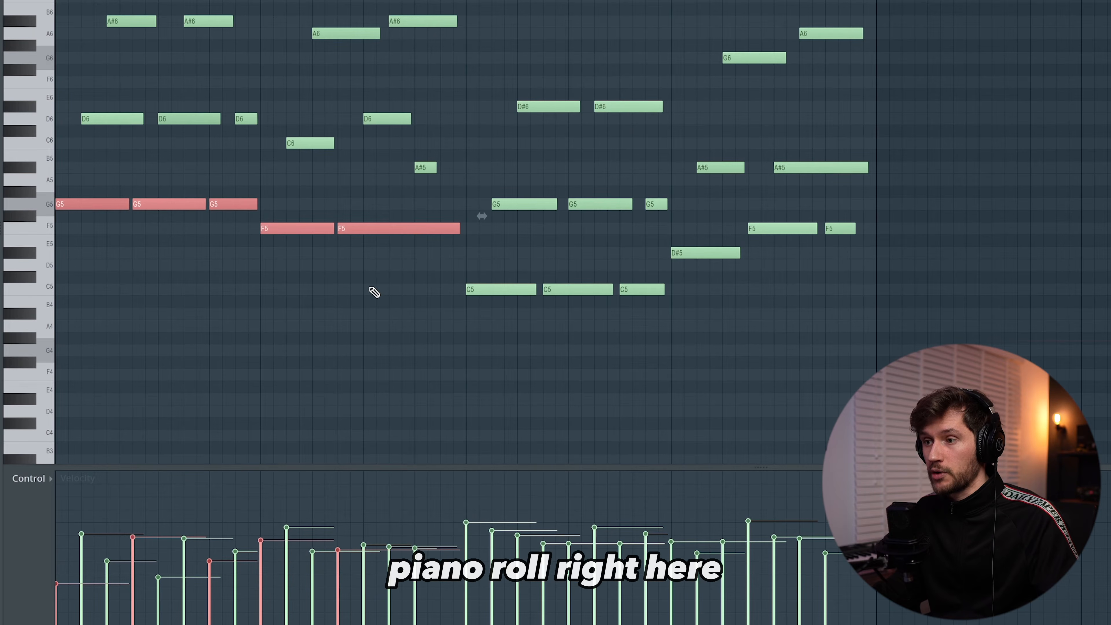
{"action": "scroll", "coordinate": [368, 279], "scroll_direction": "down", "scroll_amount": 1}
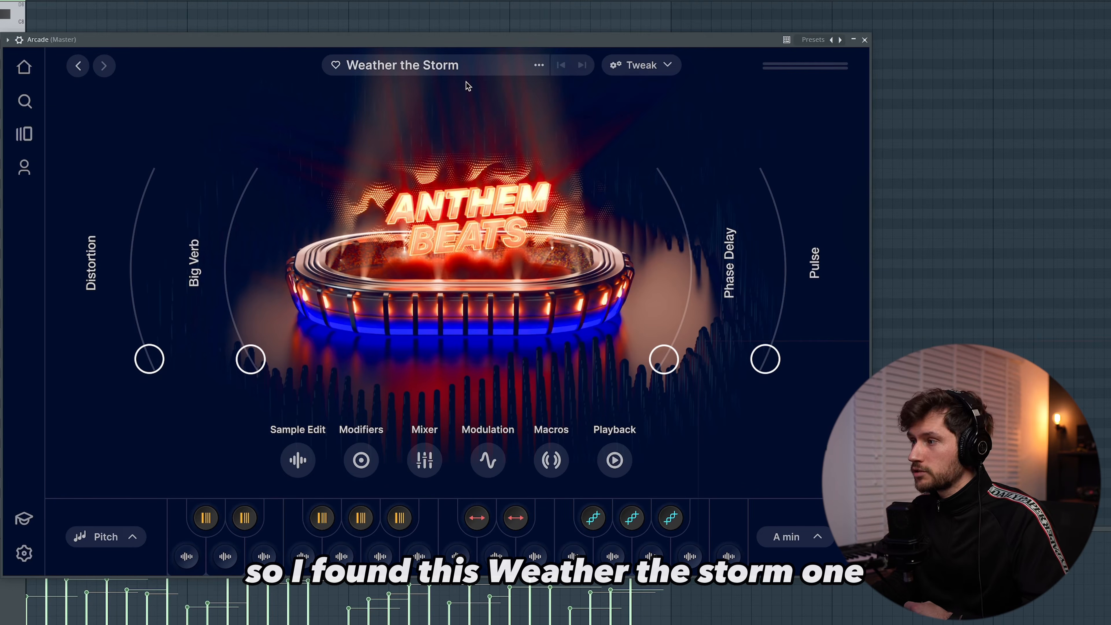
- Set the session key of the Weather the Storm kit in Arcade to G min
{"action": "left_click", "coordinate": [789, 536]}
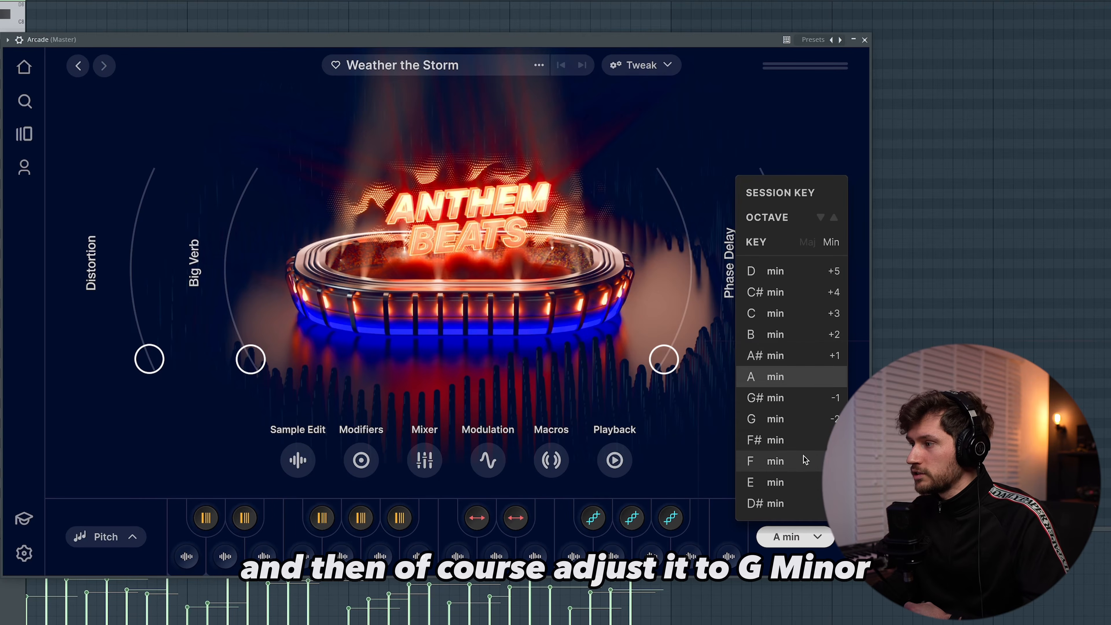
{"action": "left_click", "coordinate": [820, 113]}
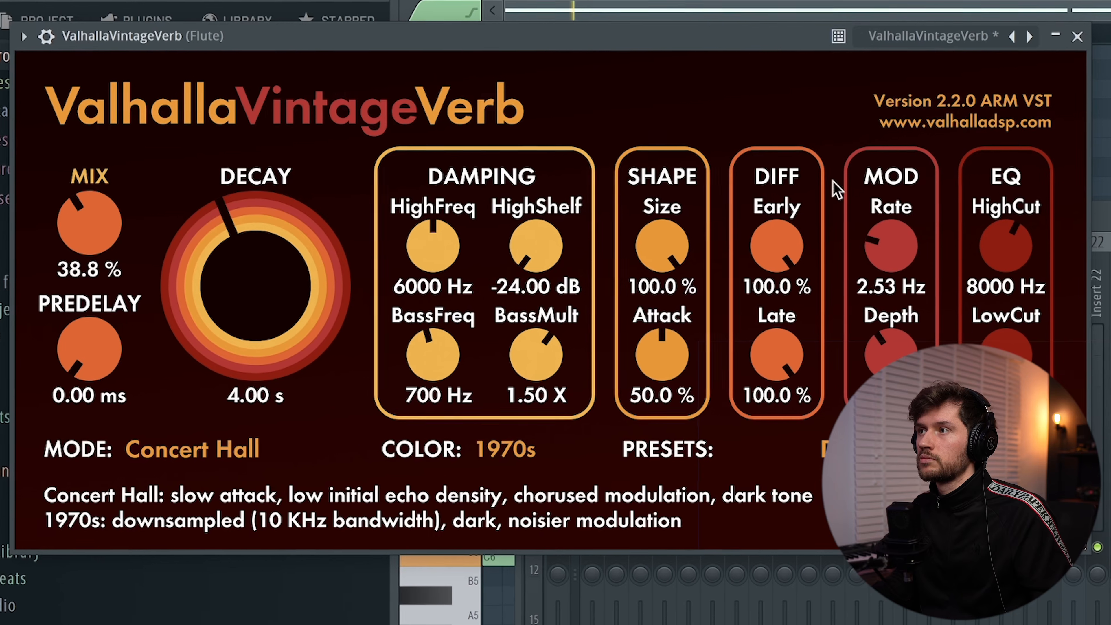
- Raise the Mix amount of the ValhallaVintageVerb reverb on the Flute
{"action": "left_click_drag", "start_coordinate": [84, 213], "coordinate": [86, 174]}
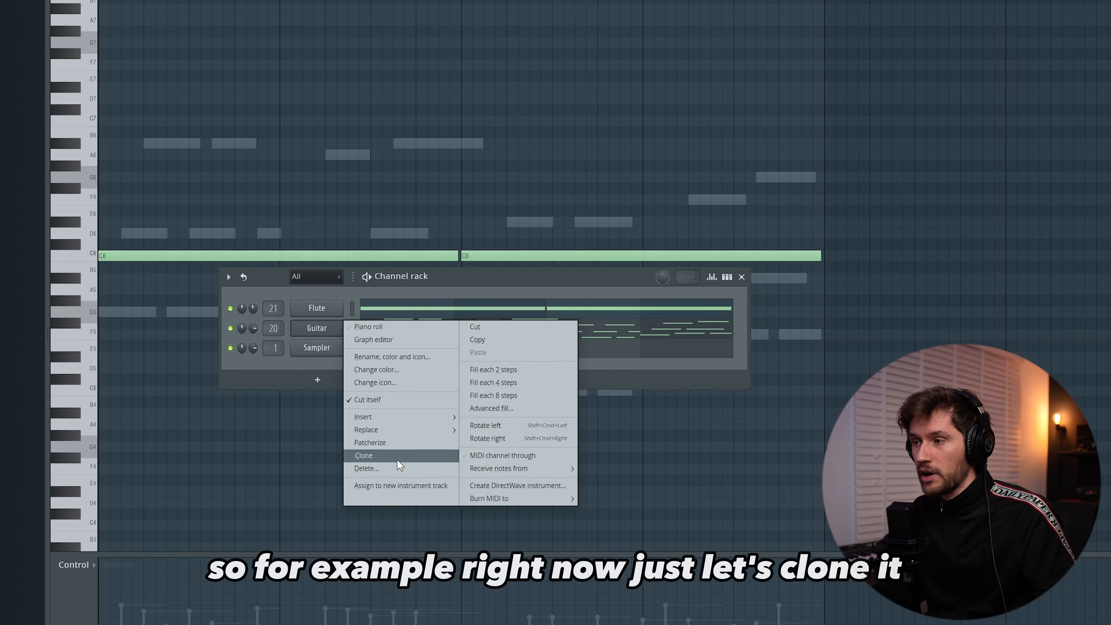
- Clone the Guitar channel and quantize its reduced three-note chords to the start of each bar
{"action": "left_click", "coordinate": [398, 458]}
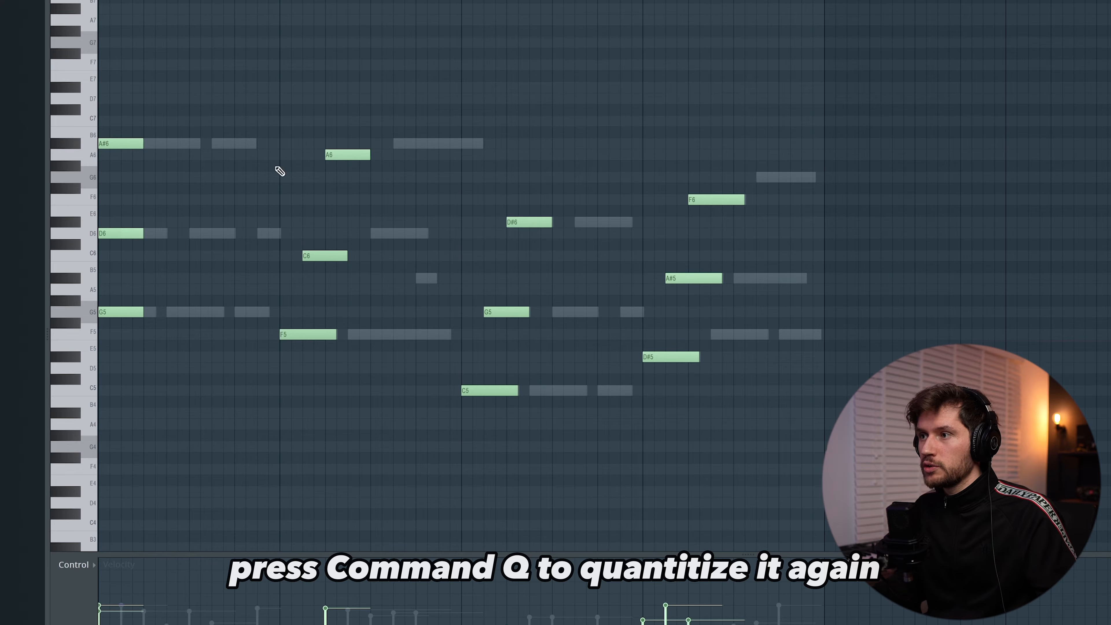
{"action": "left_click_drag", "start_coordinate": [302, 263], "coordinate": [315, 254]}
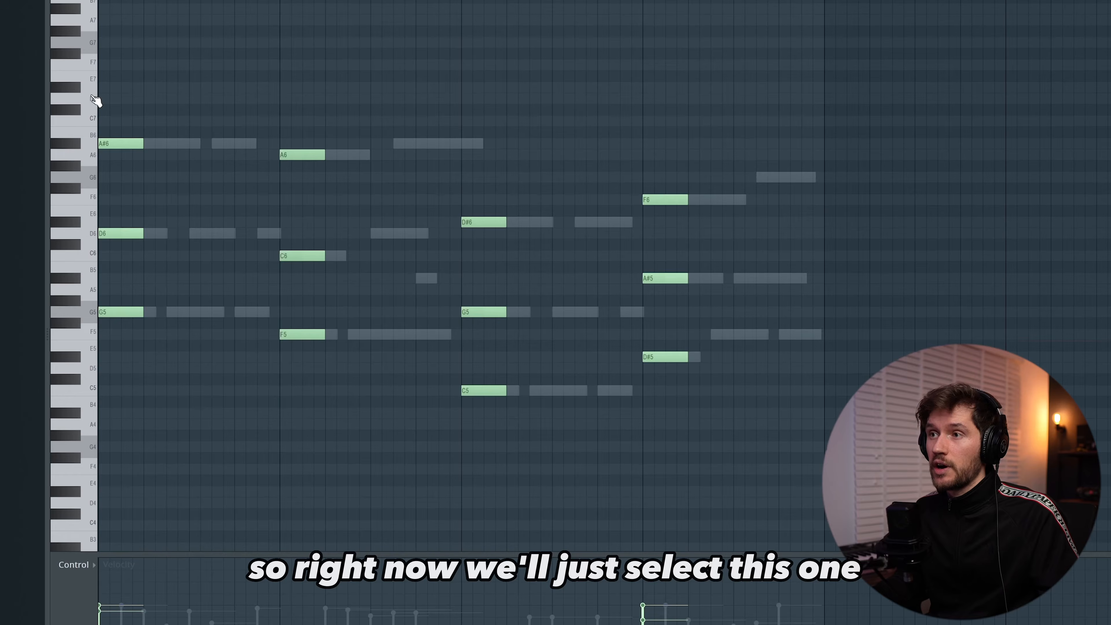
- Lengthen the chords to nearly a full bar and give bar 2's second half the notes A#6, D6 and A#5
{"action": "left_click_drag", "start_coordinate": [94, 99], "coordinate": [118, 404]}
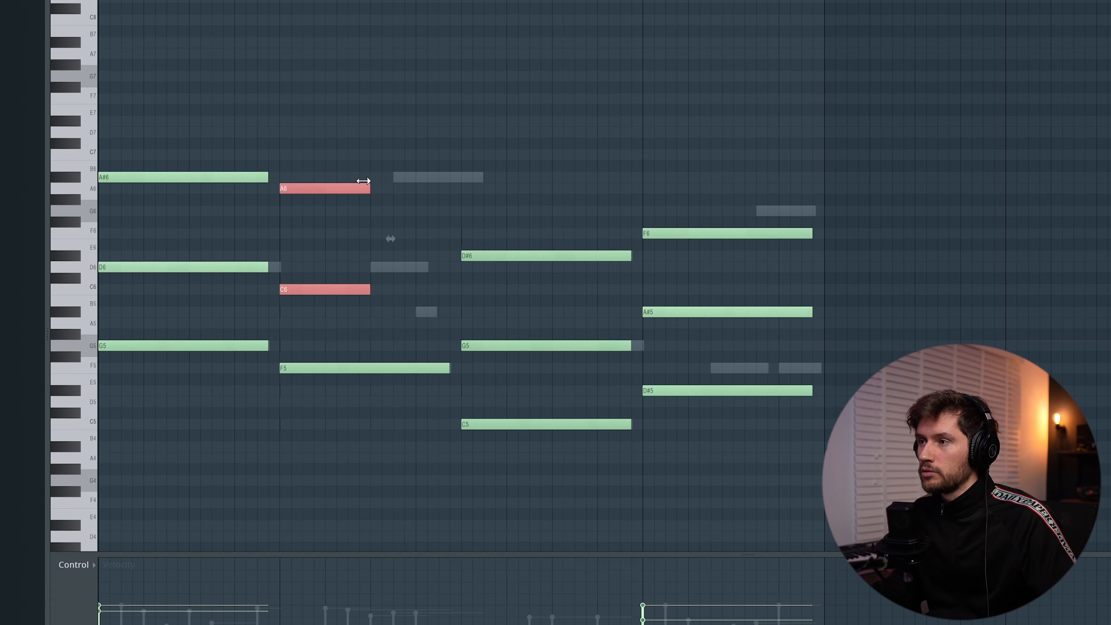
{"action": "left_click", "coordinate": [406, 149], "text": "ctrl"}
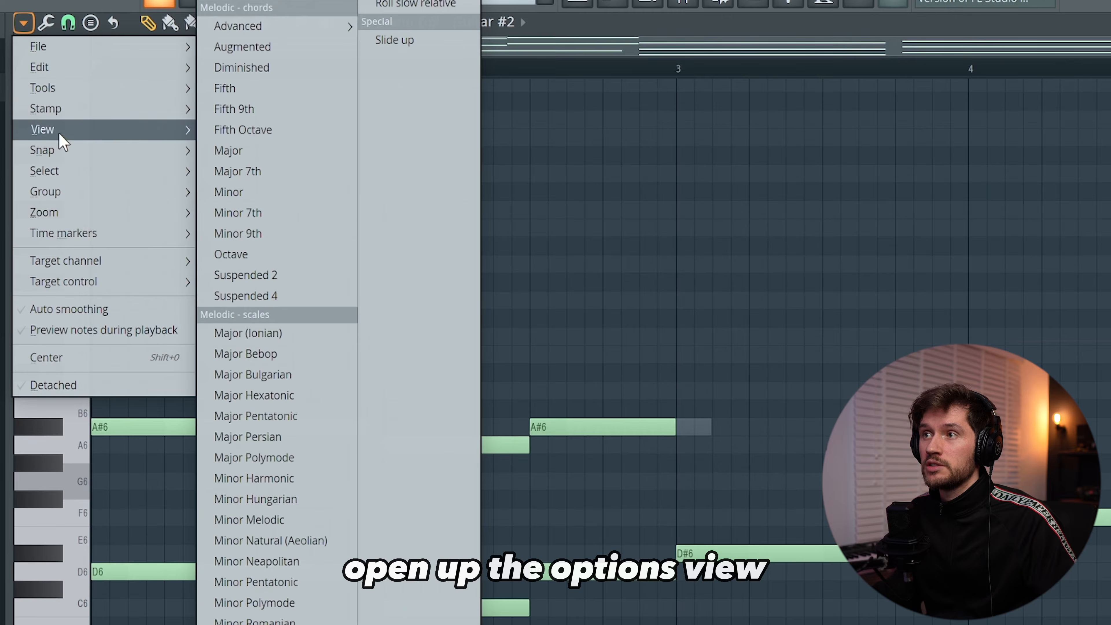
{"action": "mouse_move", "coordinate": [61, 138]}
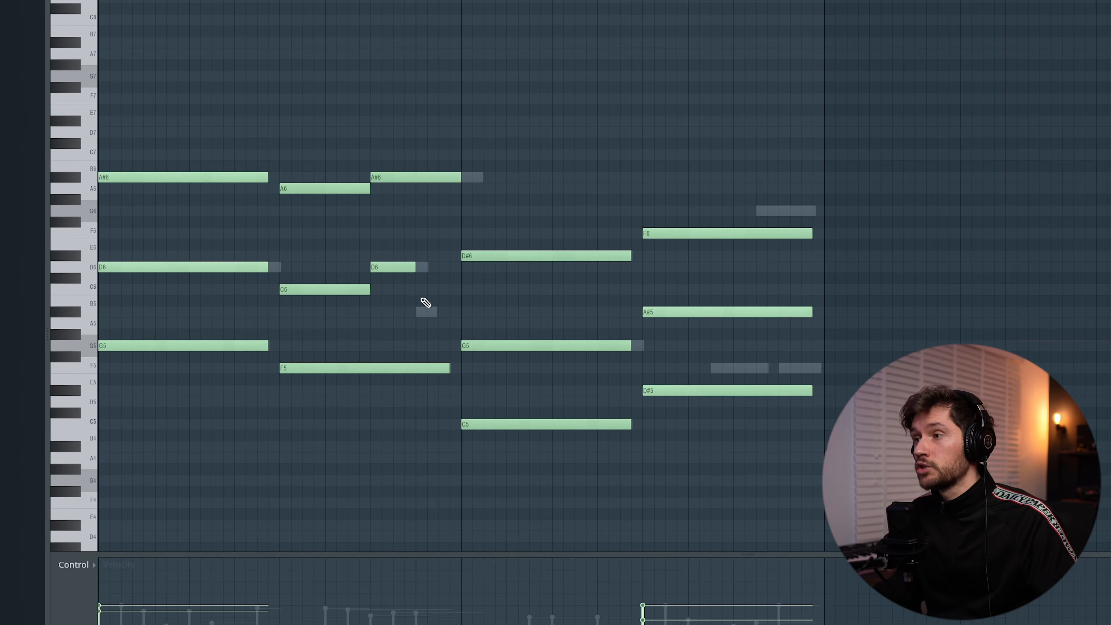
{"action": "left_click", "coordinate": [422, 307]}
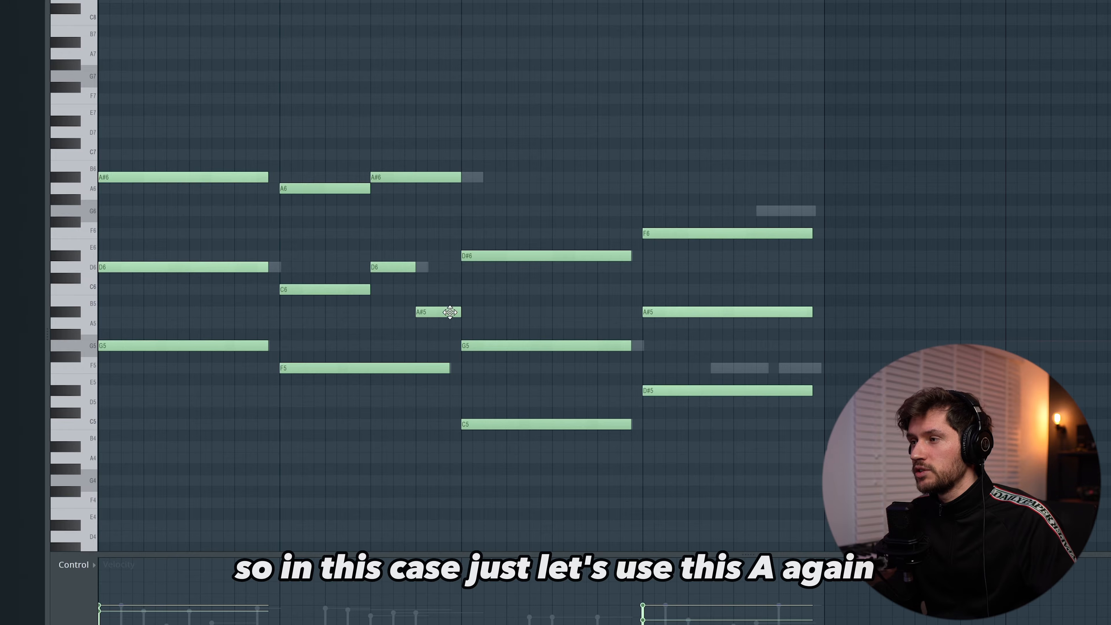
{"action": "left_click_drag", "start_coordinate": [396, 114], "coordinate": [437, 330]}
- Shorten bar 4's F6, A#5 and D#5 to half a bar and fill the second half with G6, A#5 and F5
{"action": "left_click_drag", "start_coordinate": [782, 213], "coordinate": [822, 320]}
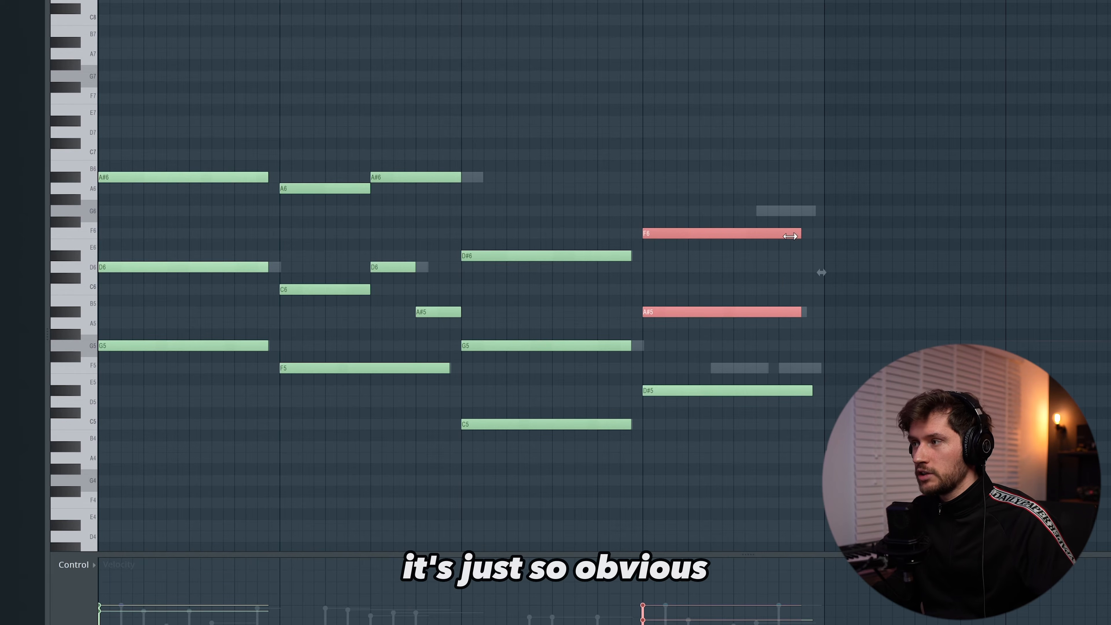
{"action": "left_click_drag", "start_coordinate": [725, 235], "coordinate": [728, 233]}
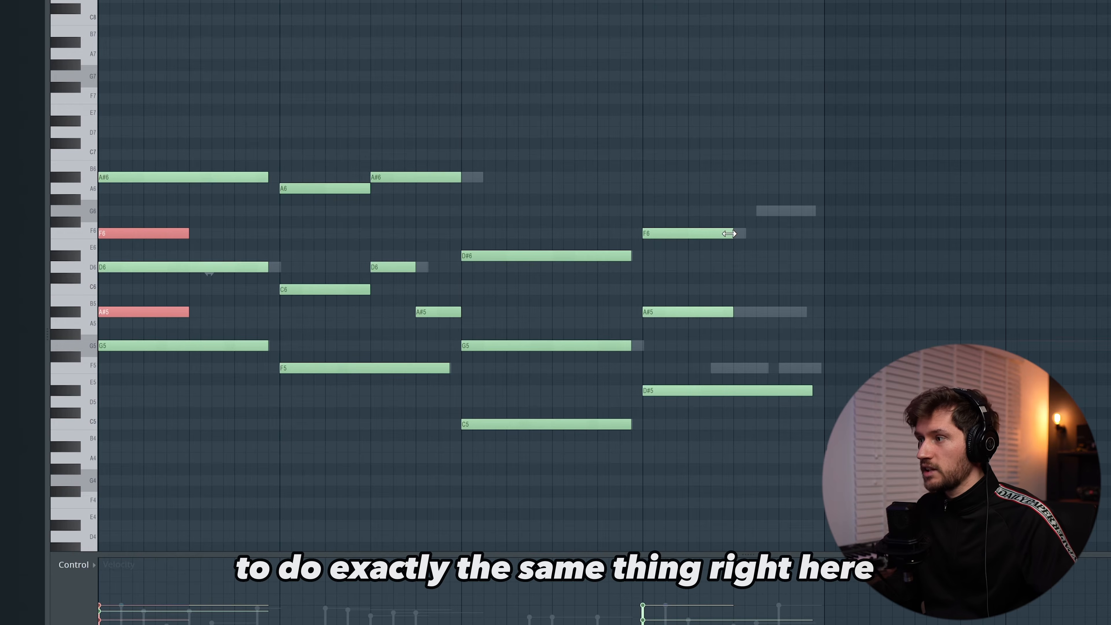
{"action": "left_click", "coordinate": [767, 197], "text": "ctrl"}
{"action": "left_click_drag", "start_coordinate": [770, 233], "coordinate": [770, 211]}
{"action": "left_click_drag", "start_coordinate": [811, 391], "coordinate": [733, 391]}
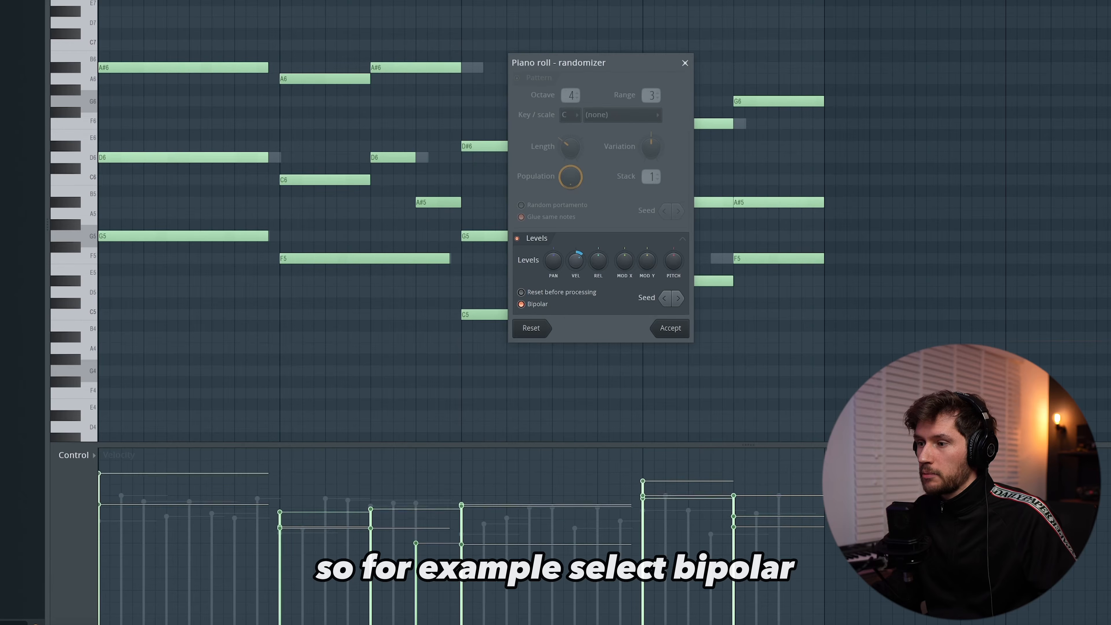
- Randomize the chord velocities with Bipolar enabled and a reduced velocity level
{"action": "left_click_drag", "start_coordinate": [576, 261], "coordinate": [576, 291]}
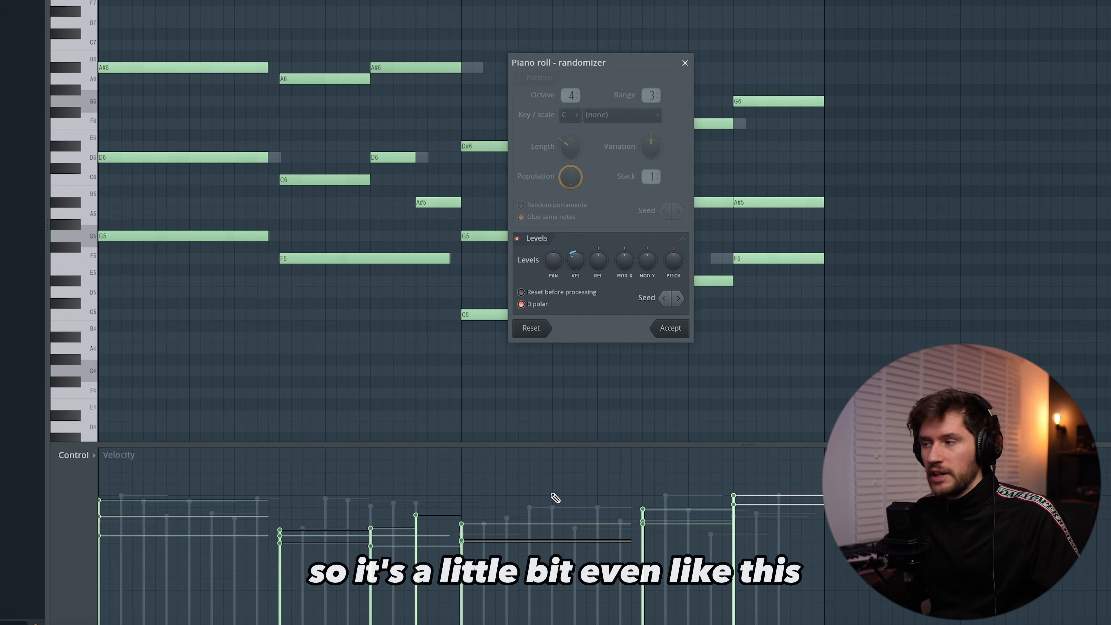
{"action": "left_click", "coordinate": [671, 329]}
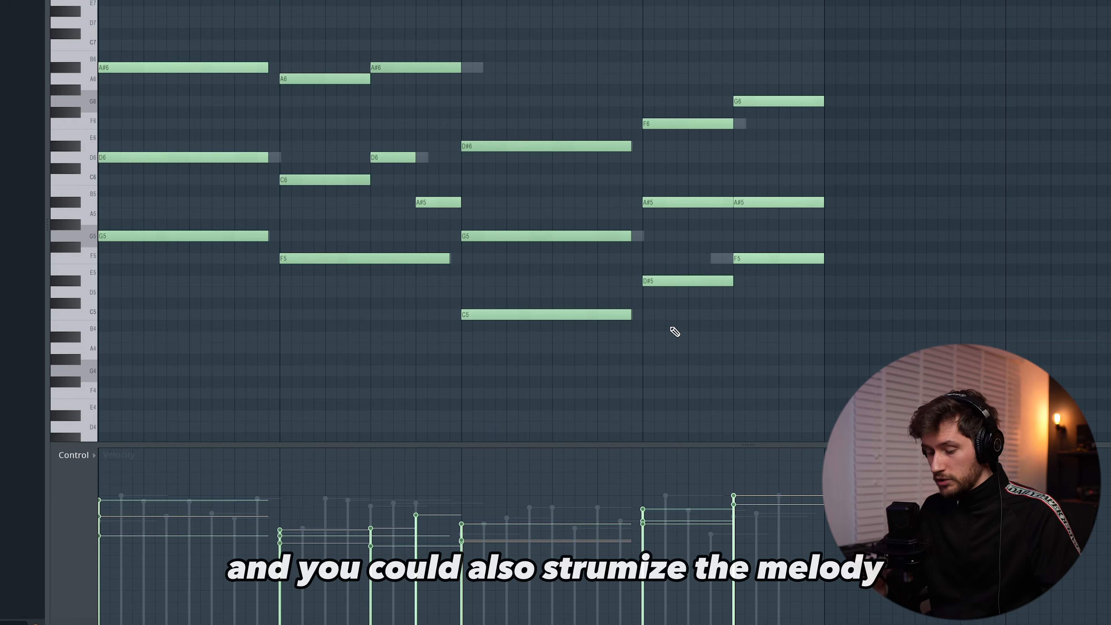
- Strum the chords with the strumizer using a small start time strength and Preserve end enabled
{"action": "key", "text": "alt+s"}
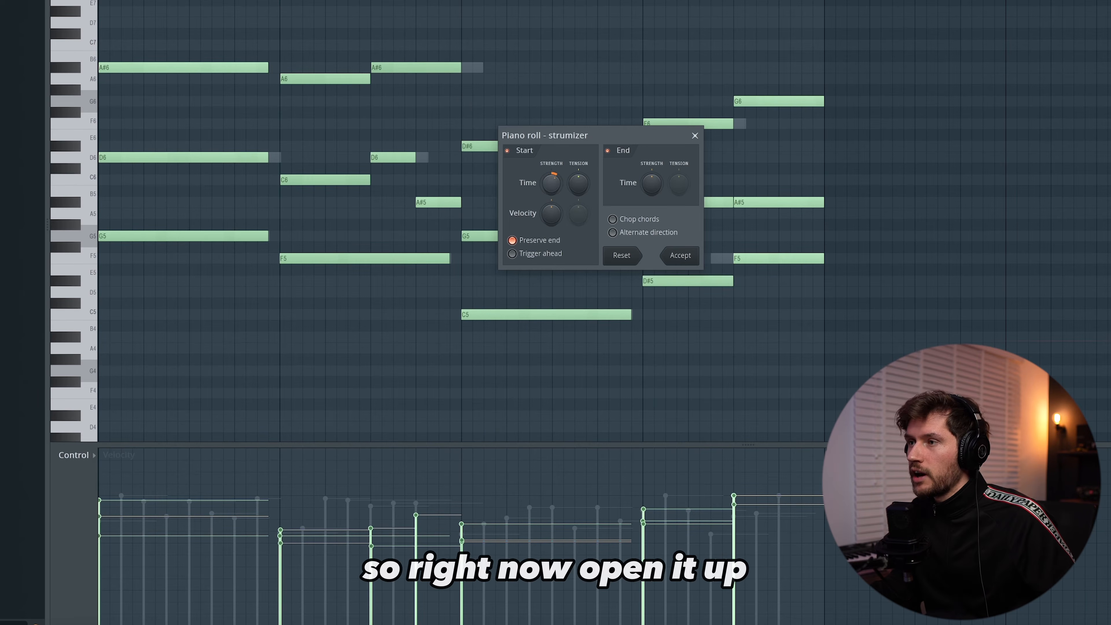
{"action": "left_click_drag", "start_coordinate": [551, 182], "coordinate": [551, 193]}
{"action": "left_click_drag", "start_coordinate": [603, 137], "coordinate": [559, 150]}
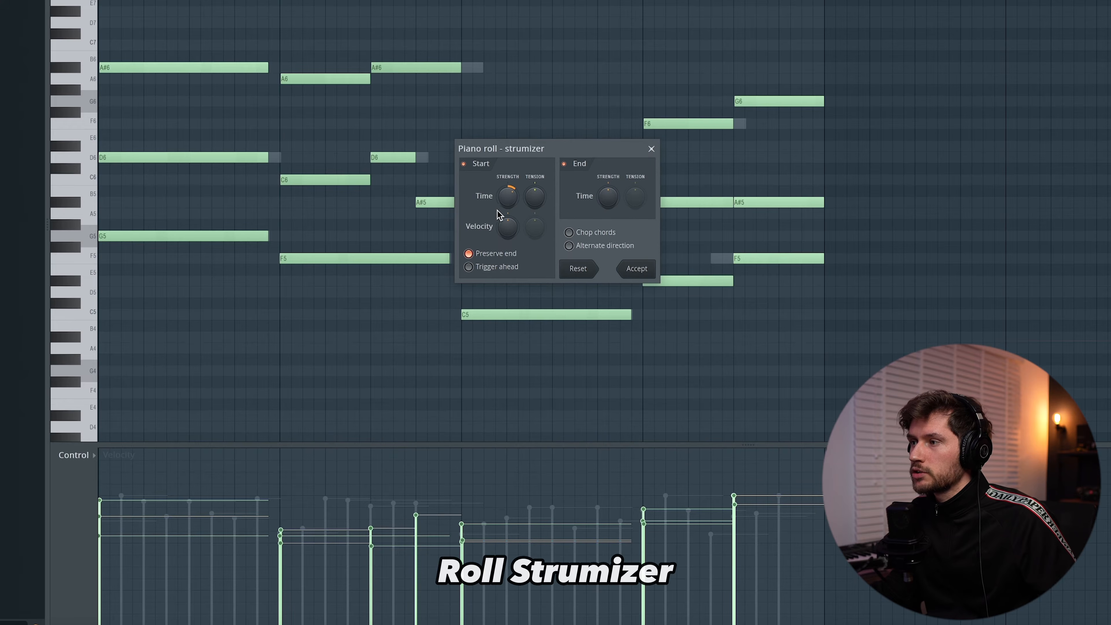
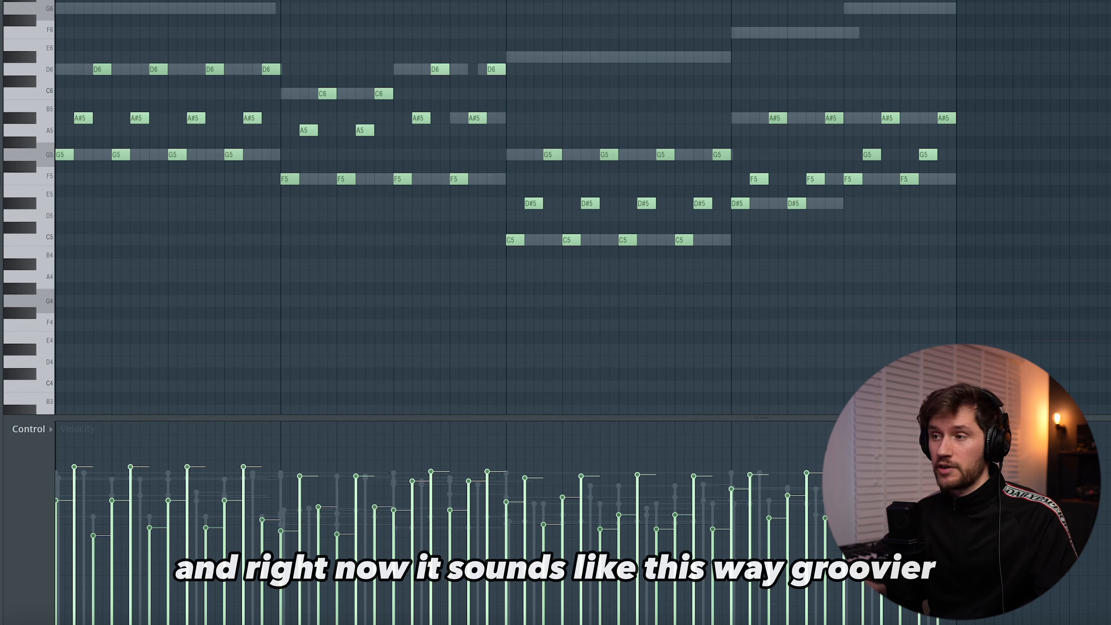
- Play back the four-bar arpeggio to check its groove
{"action": "key", "text": "space"}
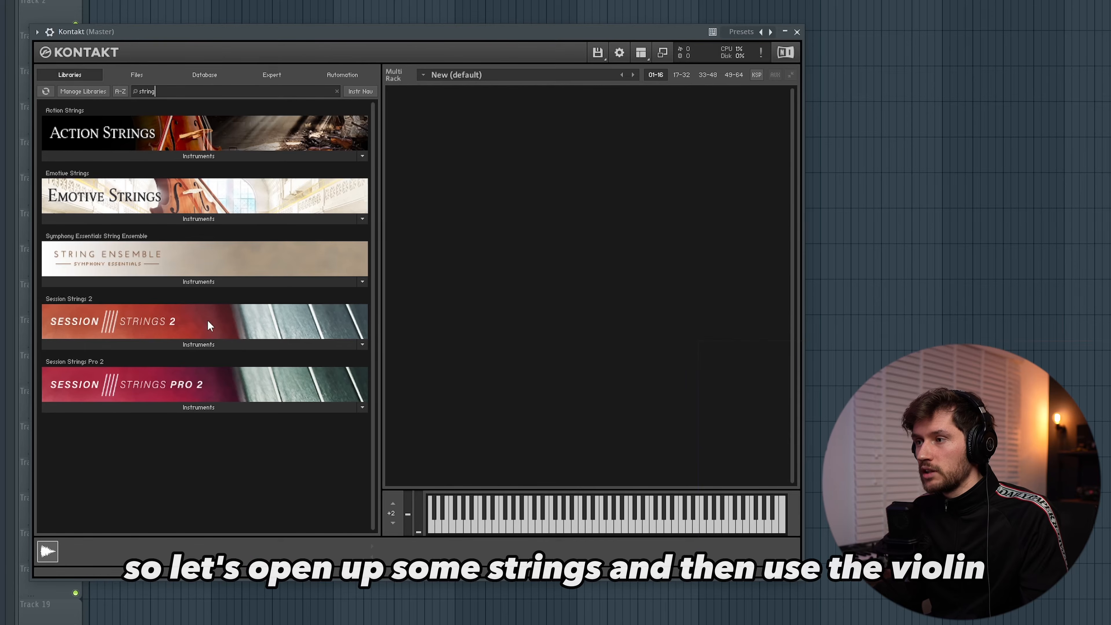
- Load the Violas - Modern instrument from the Session Strings Pro 2 library into Kontakt, keeping the Sustain articulation
{"action": "left_click", "coordinate": [197, 408]}
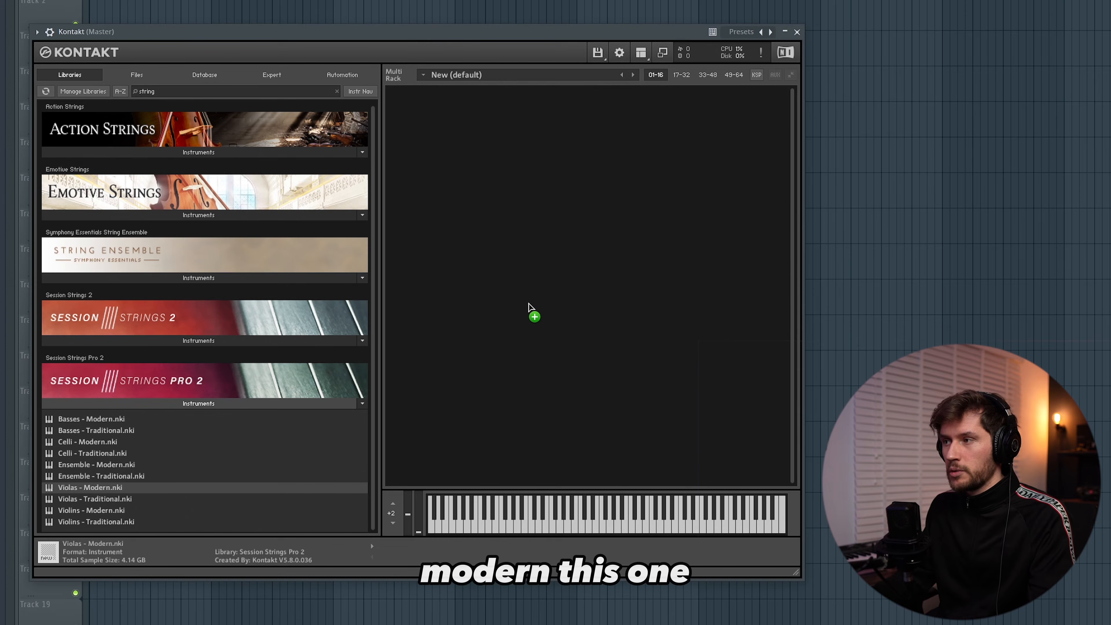
{"action": "left_click_drag", "start_coordinate": [528, 306], "coordinate": [528, 308]}
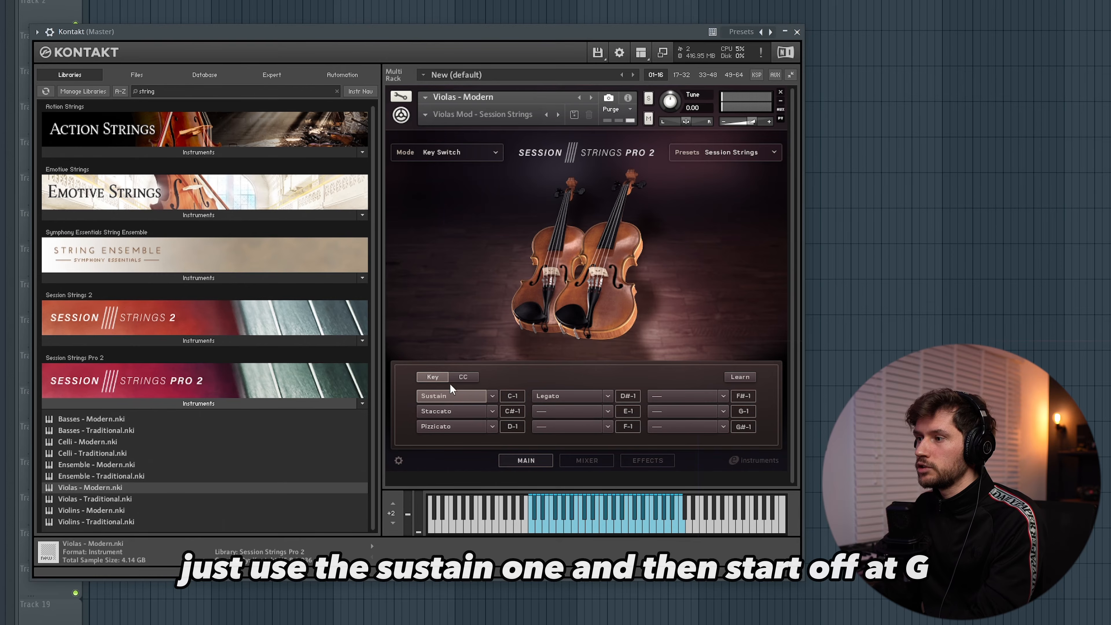
{"action": "left_click", "coordinate": [797, 32]}
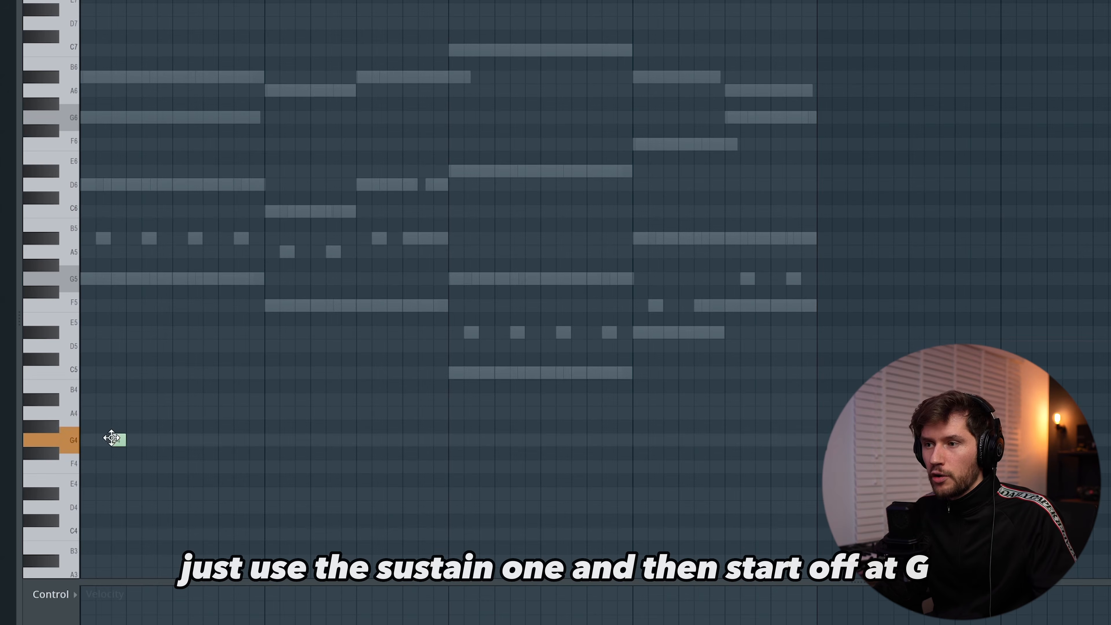
- Write the viola line: G4 across bar 1, half-bar D5 and C5 in bar 2, G5 across bar 3 and D#5 starting bar 4
{"action": "left_click_drag", "start_coordinate": [194, 446], "coordinate": [274, 450]}
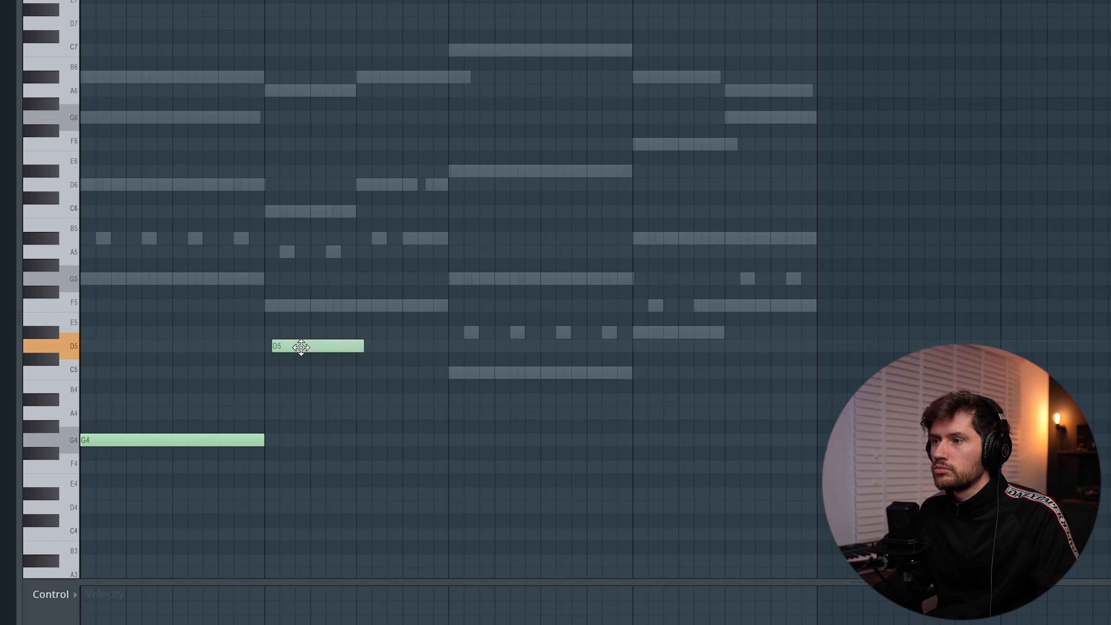
{"action": "key", "text": "space"}
{"action": "left_click", "coordinate": [358, 373]}
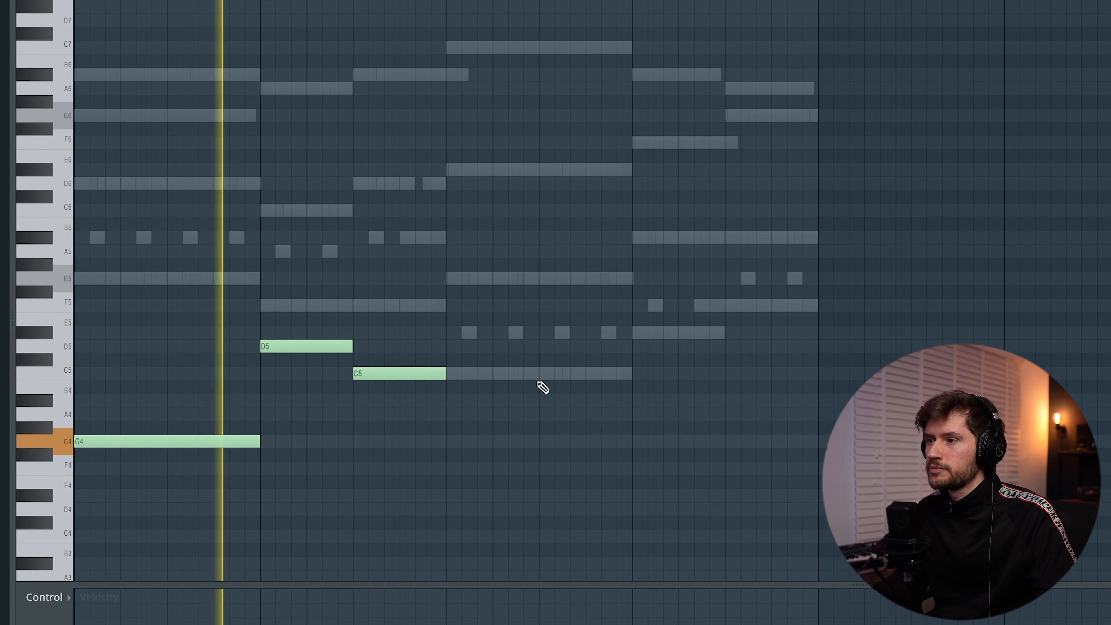
{"action": "left_click", "coordinate": [453, 278]}
{"action": "left_click_drag", "start_coordinate": [529, 280], "coordinate": [632, 284]}
{"action": "left_click", "coordinate": [635, 334]}
{"action": "key", "text": "space"}
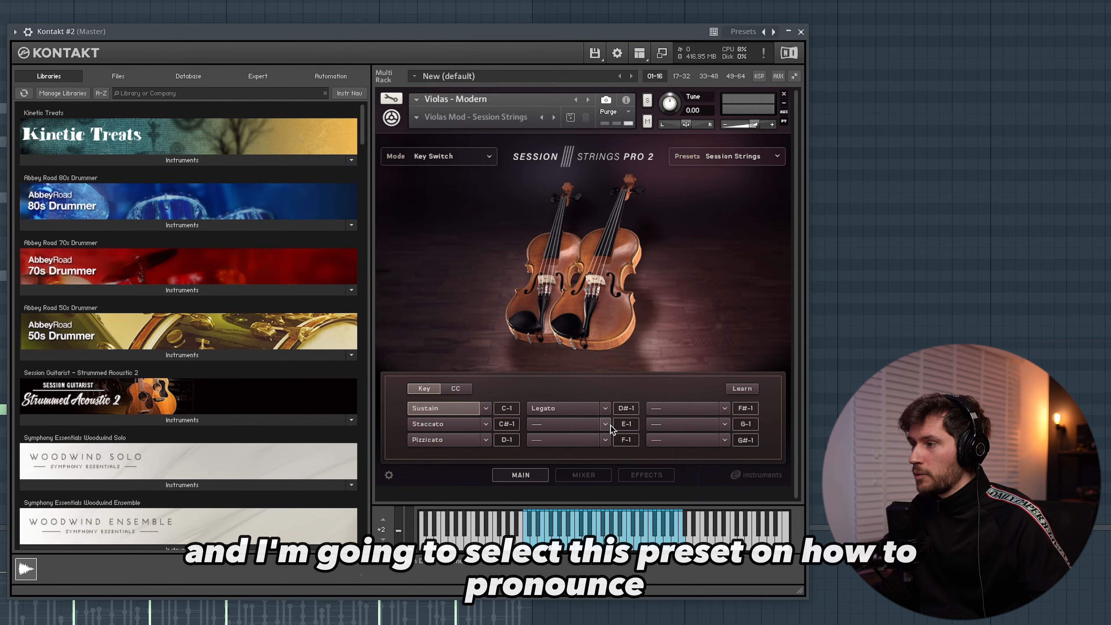
- Assign the AccCresc Fast articulation to the empty E-1 key switch of the second Violas - Modern instance
{"action": "left_click", "coordinate": [610, 424]}
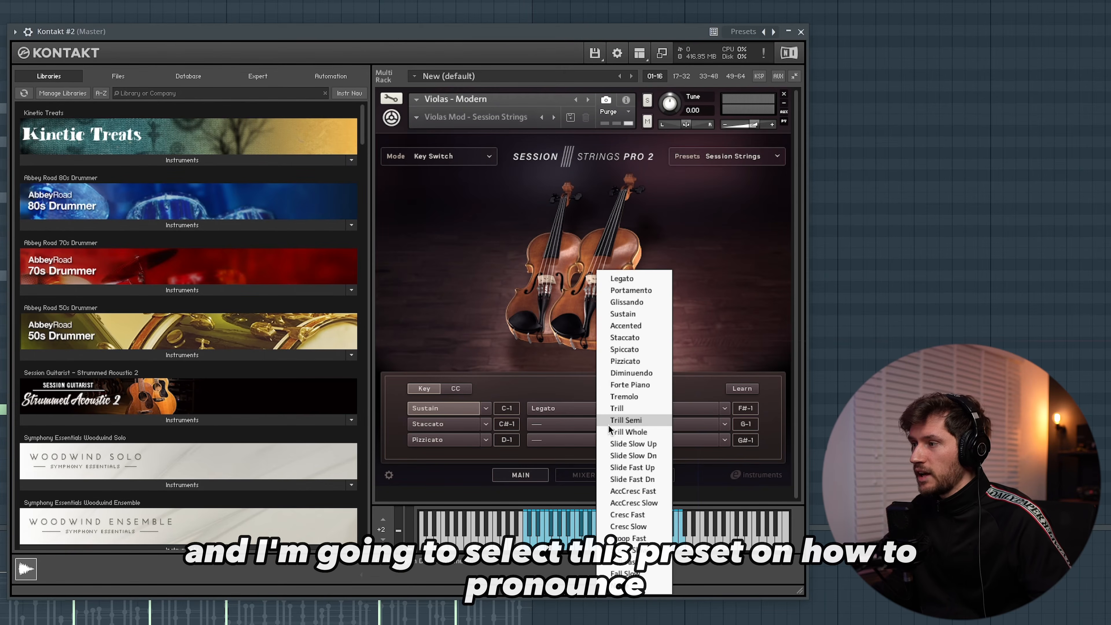
{"action": "left_click", "coordinate": [636, 490]}
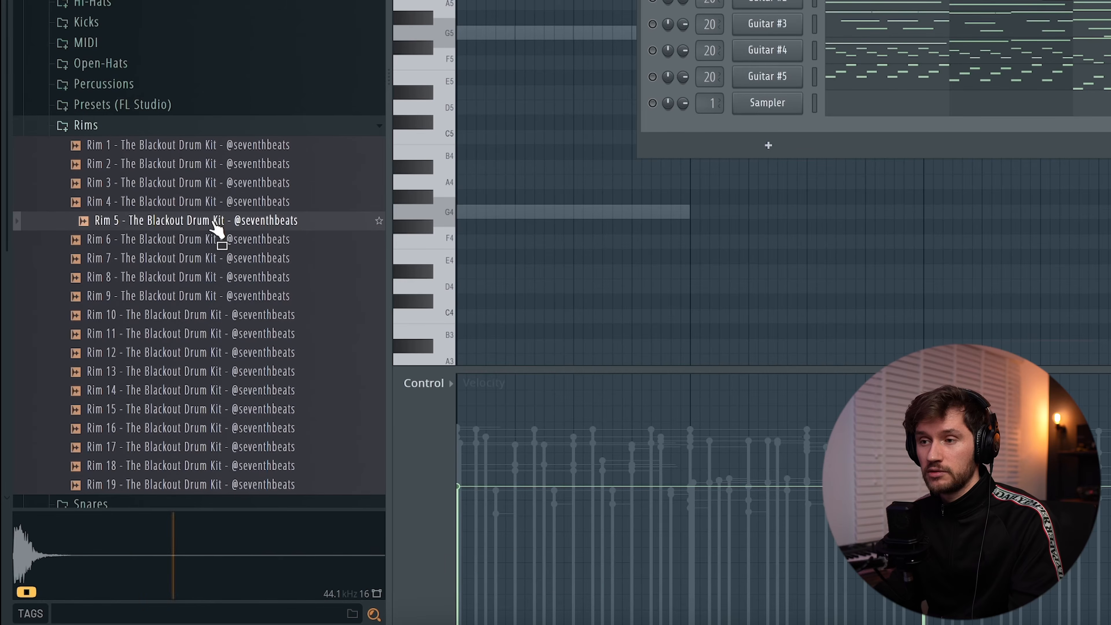
- Add the Rim 5 sample from The Blackout Drum Kit as a channel and place C5 hits on the third beat of the bars
{"action": "left_click_drag", "start_coordinate": [211, 221], "coordinate": [775, 128]}
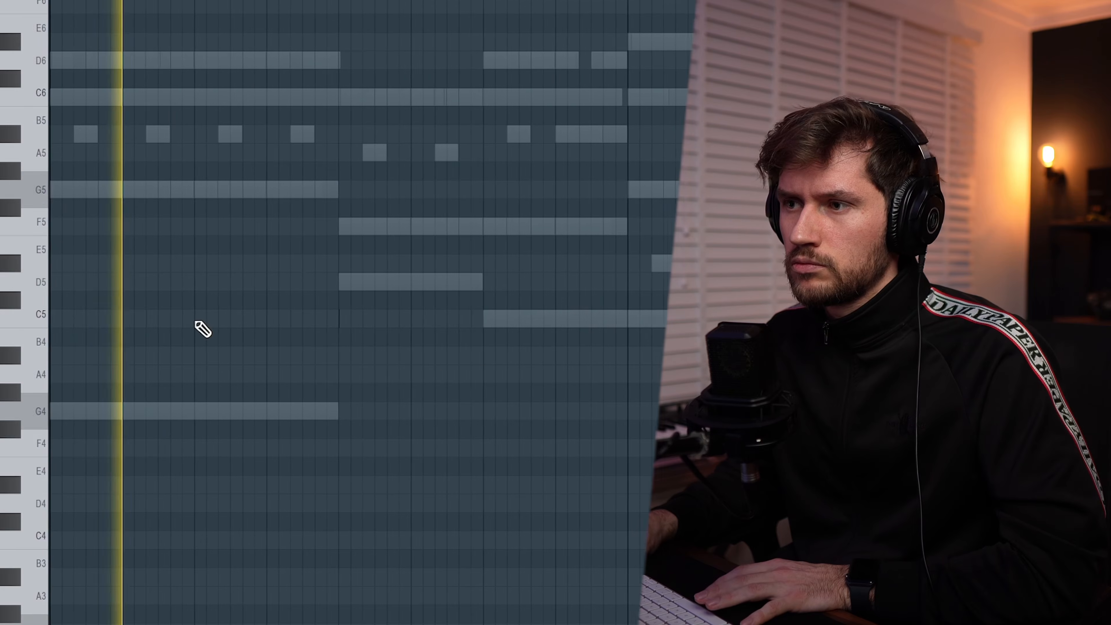
{"action": "left_click", "coordinate": [202, 321]}
{"action": "left_click", "coordinate": [388, 320]}
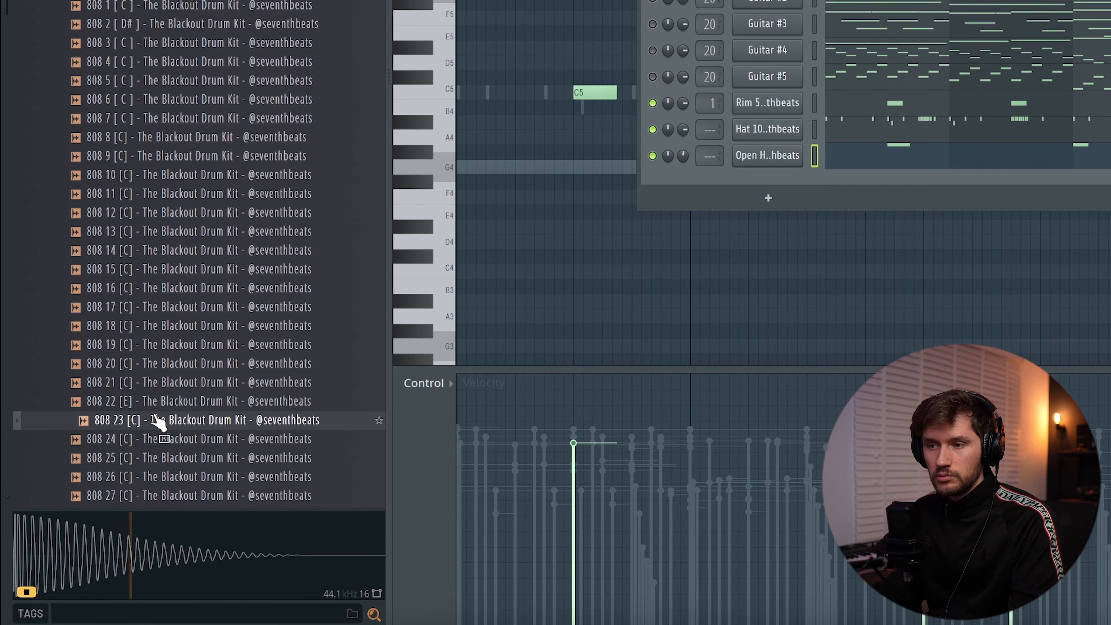
- Add the 808 23 [C] sample as a new channel, boost it and enable its volume envelope so notes follow their drawn length
{"action": "left_click_drag", "start_coordinate": [154, 422], "coordinate": [719, 203]}
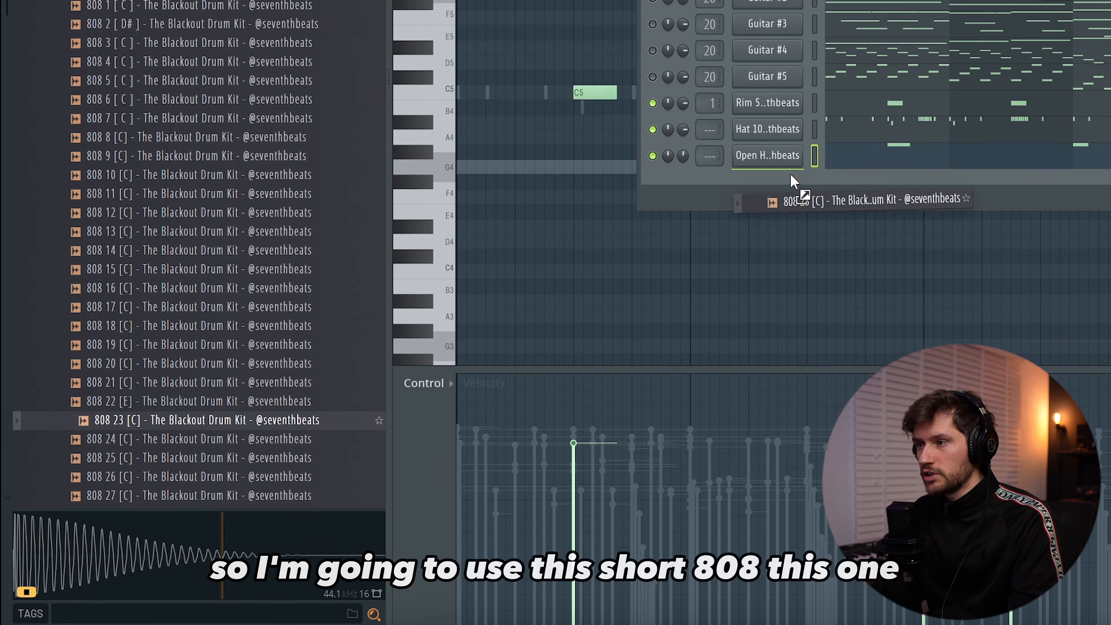
{"action": "left_click_drag", "start_coordinate": [793, 180], "coordinate": [781, 181]}
{"action": "left_click", "coordinate": [774, 181]}
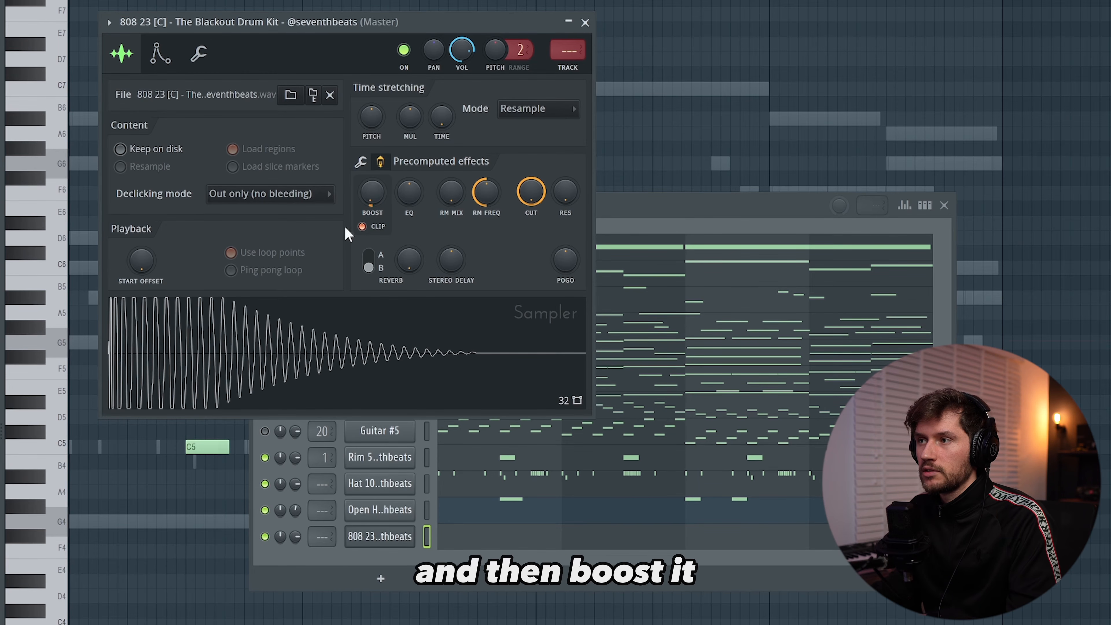
{"action": "left_click", "coordinate": [160, 54]}
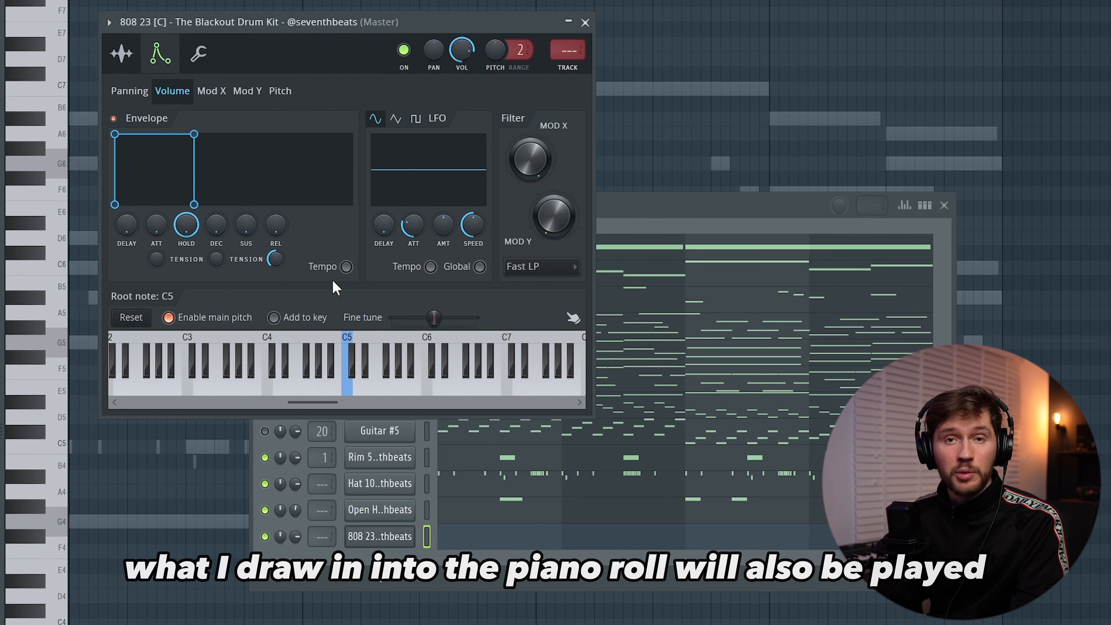
{"action": "left_click", "coordinate": [585, 22]}
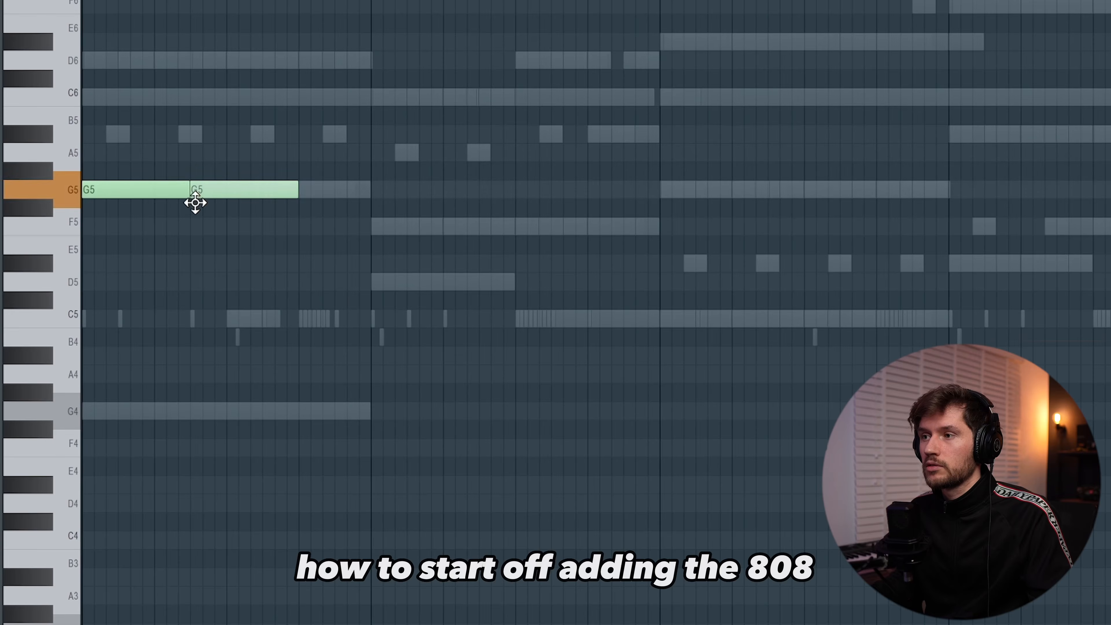
- Write three back-to-back C5 808 notes from the start of bar 3 and delay bar 1's second G5 to beat 4
{"action": "key", "text": "space"}
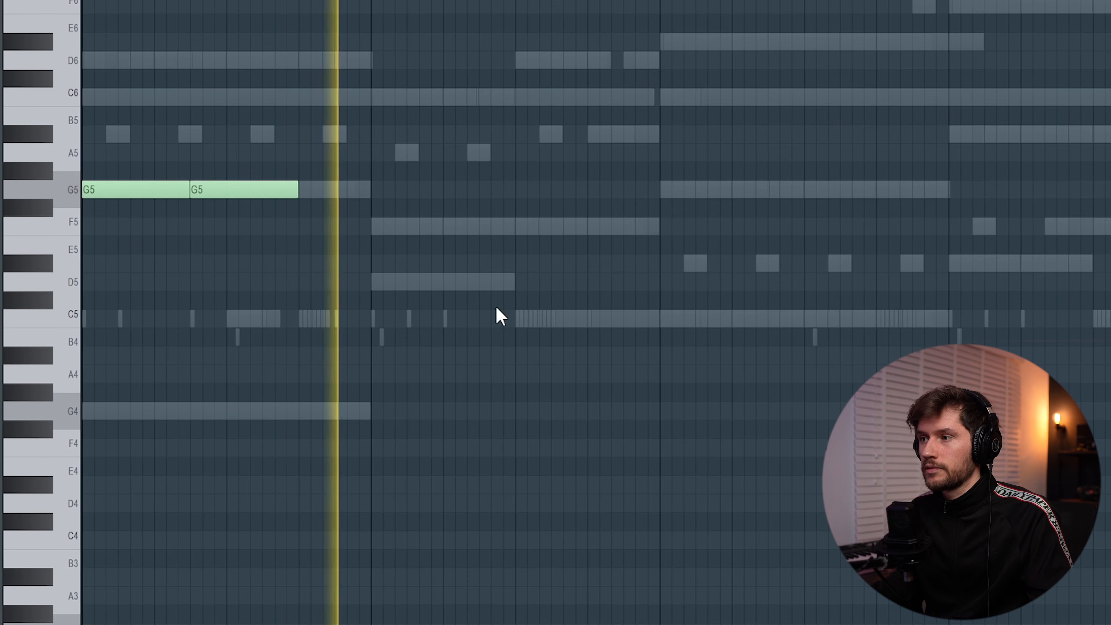
{"action": "left_click", "coordinate": [661, 319]}
{"action": "left_click", "coordinate": [778, 301]}
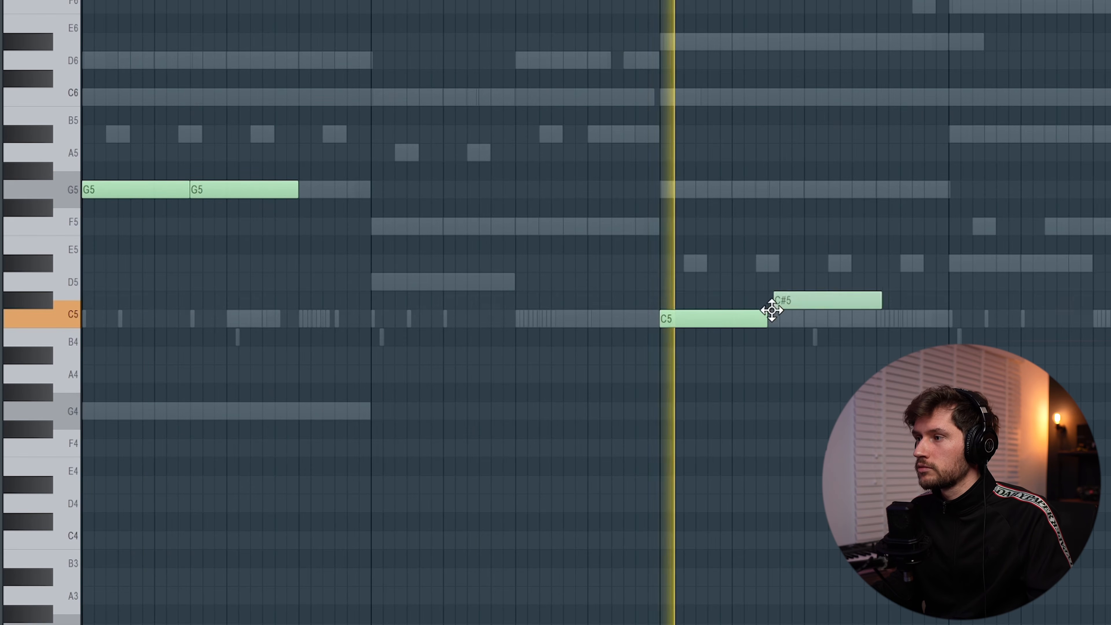
{"action": "left_click_drag", "start_coordinate": [771, 310], "coordinate": [803, 309]}
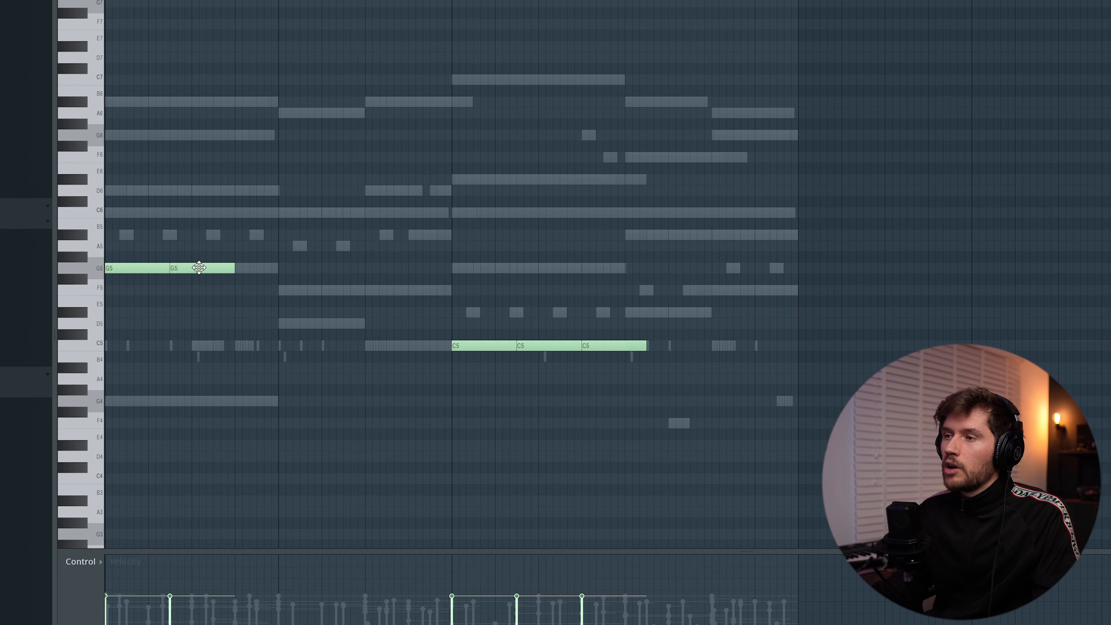
{"action": "left_click_drag", "start_coordinate": [199, 268], "coordinate": [263, 268]}
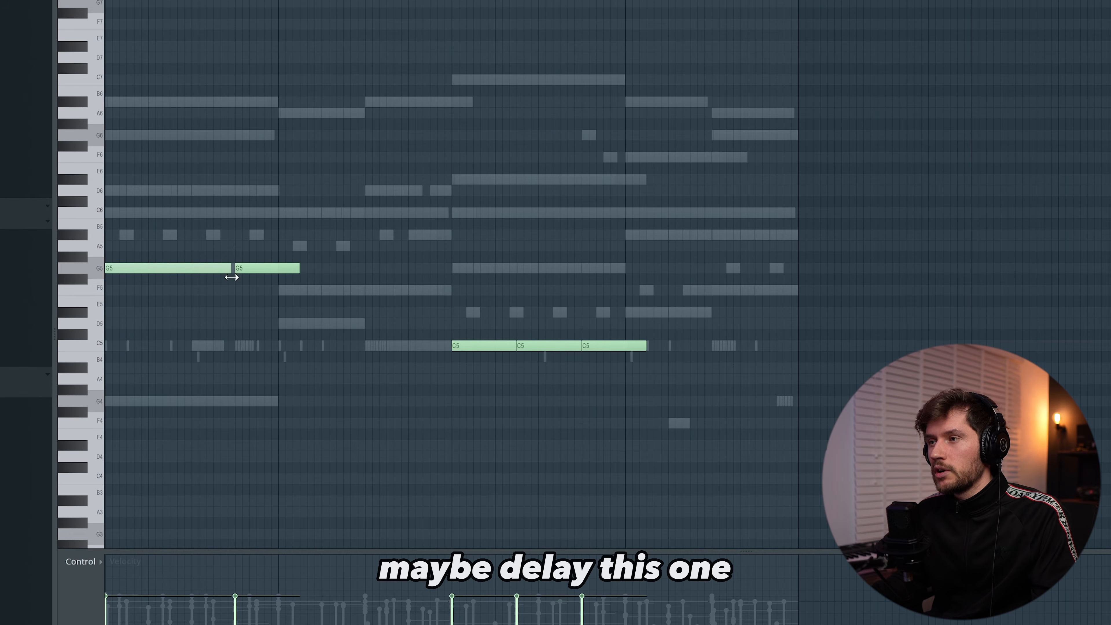